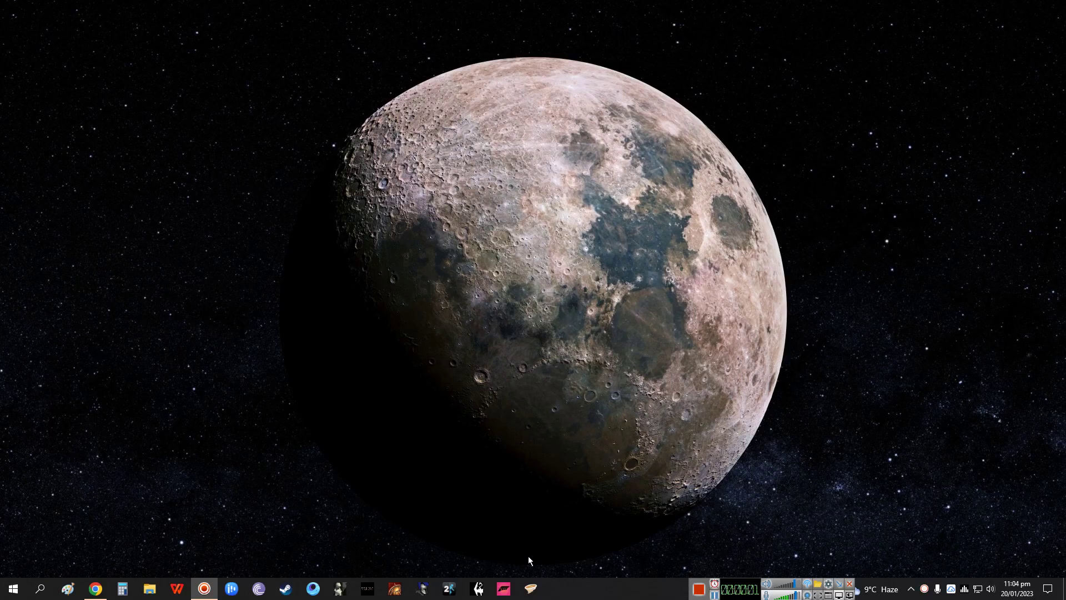
Step: Find My Solar System in PhET's Physics simulations list and launch it in the browser
left_click(96, 587)
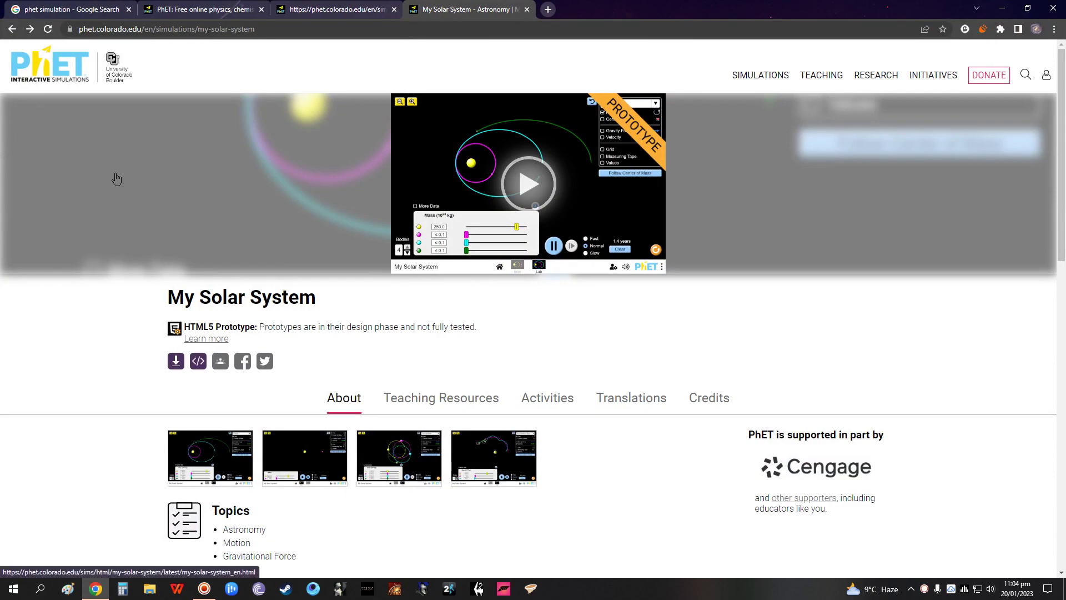
left_click(71, 8)
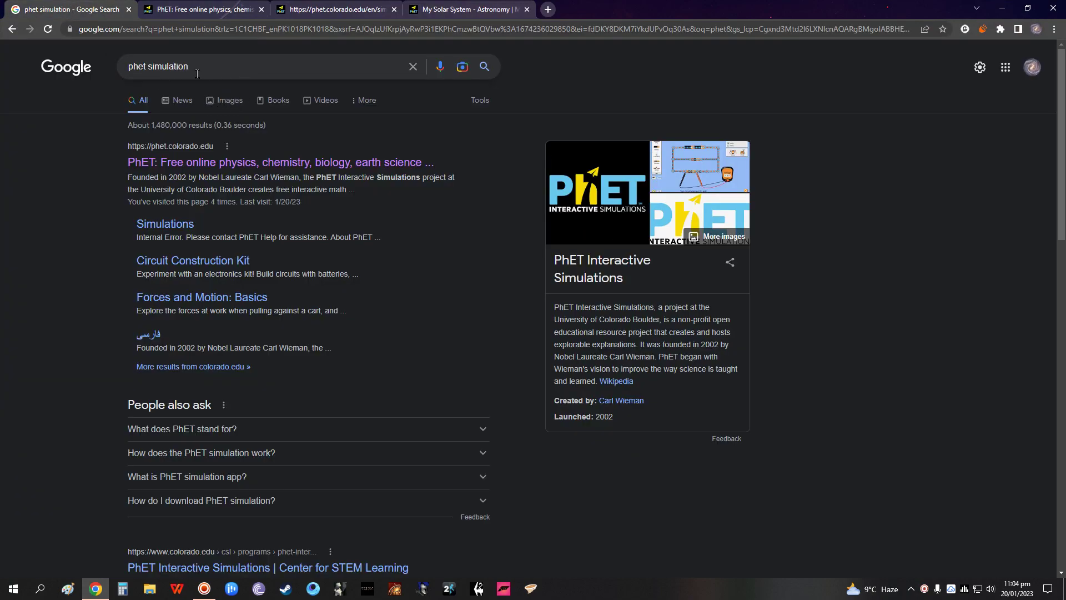
left_click(216, 15)
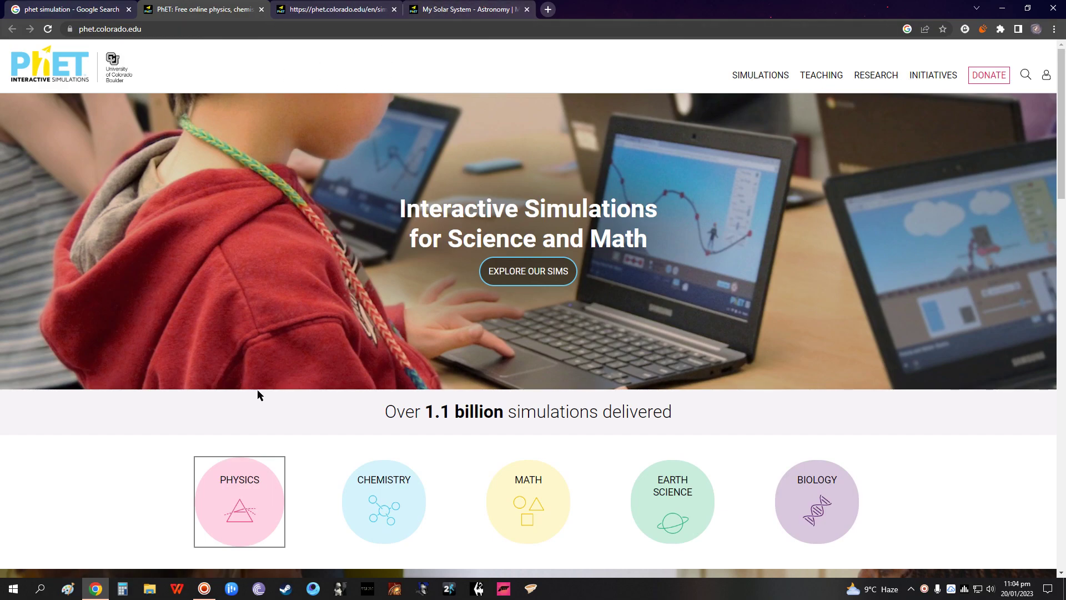
left_click(340, 11)
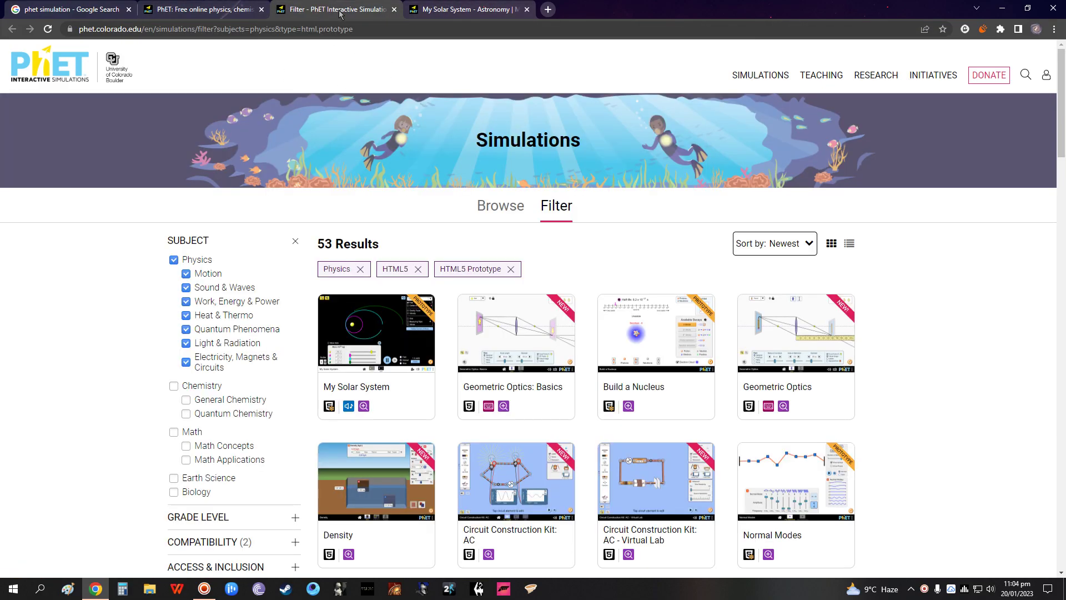
left_click(358, 378)
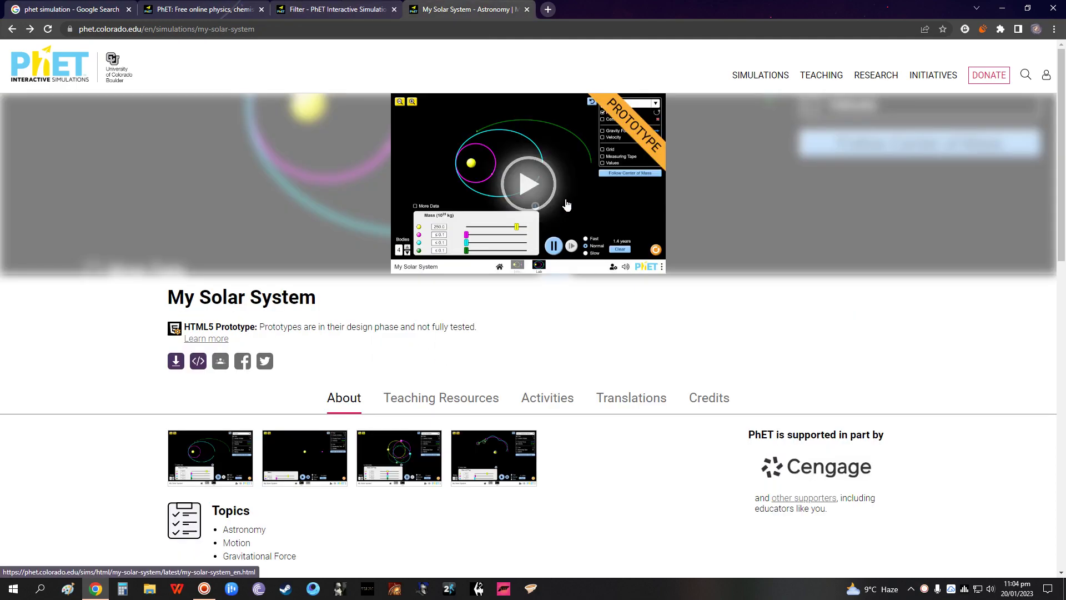
left_click(538, 203)
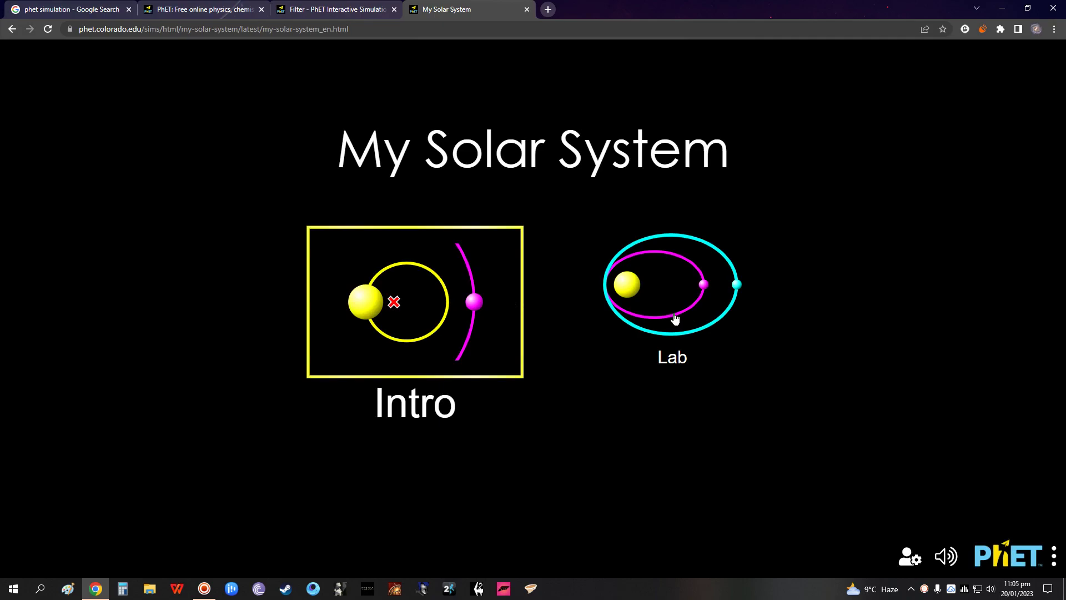
Step: Enter the Lab screen from the My Solar System home screen
left_click(645, 320)
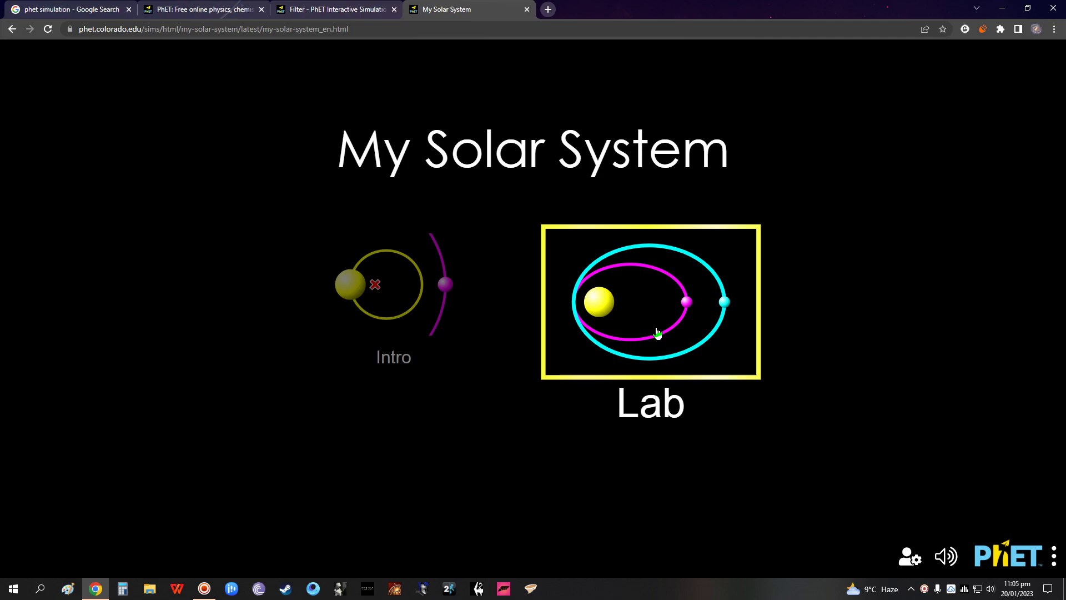
left_click(656, 332)
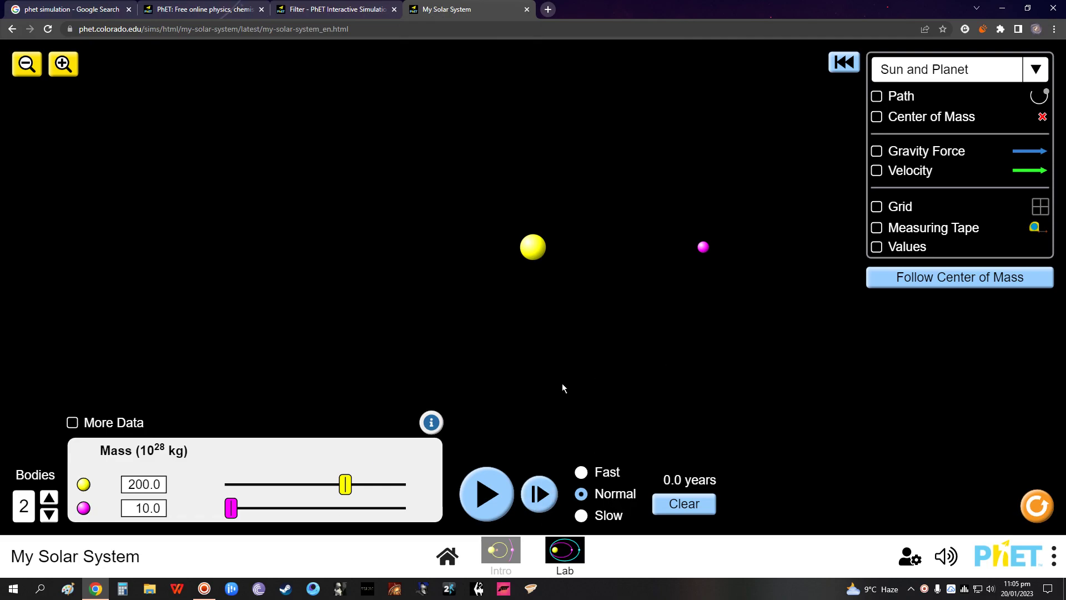
Step: Set sun mass 300 and magenta 20, add two bodies, give green mass 30, move cyan inward
left_click_drag(352, 490, 436, 494)
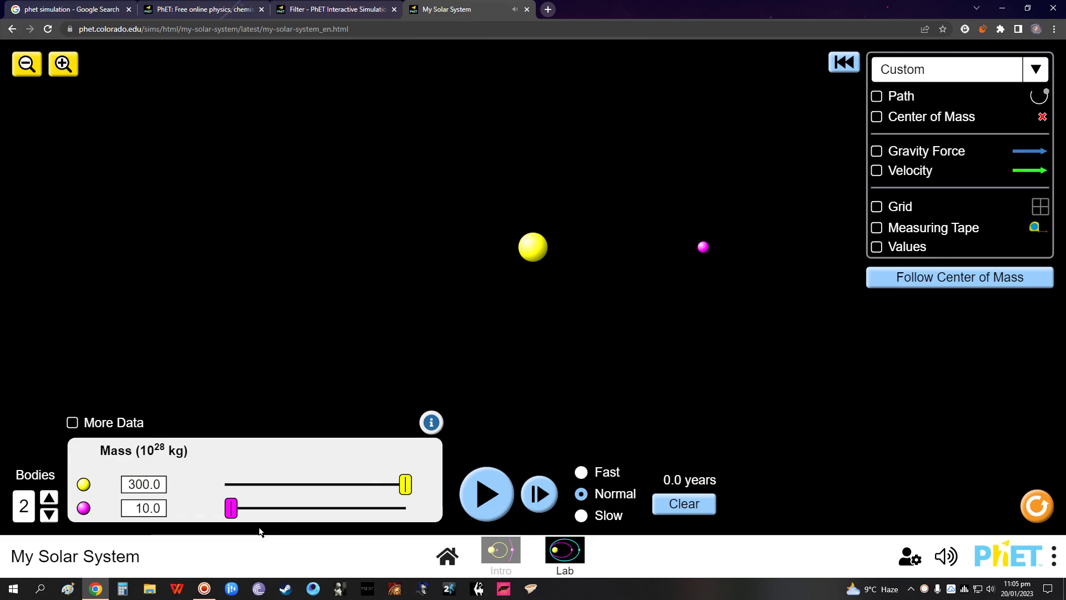
left_click_drag(232, 512, 238, 511)
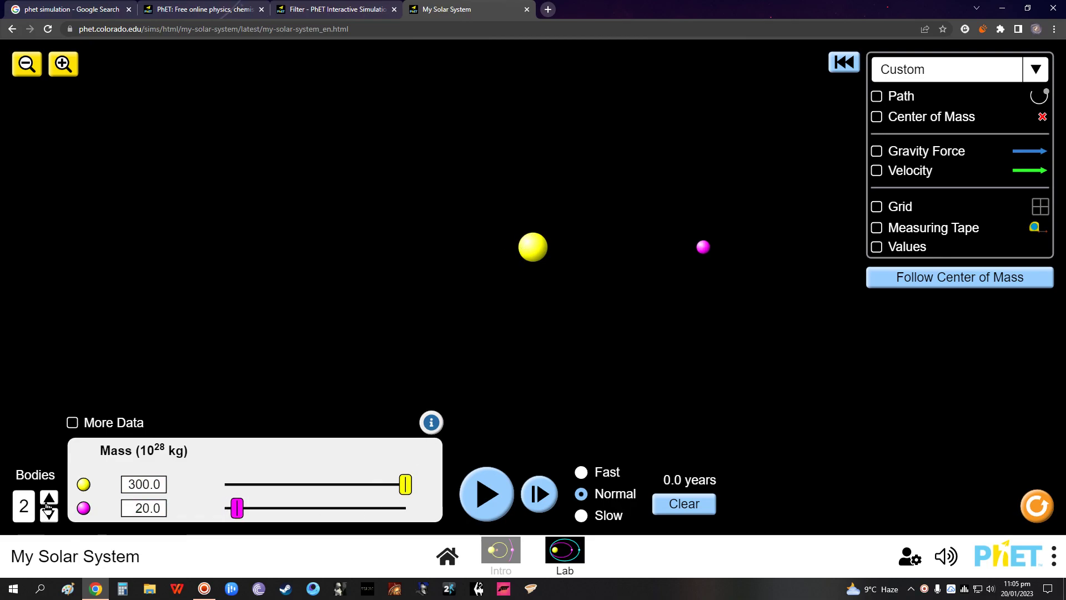
left_click(48, 499)
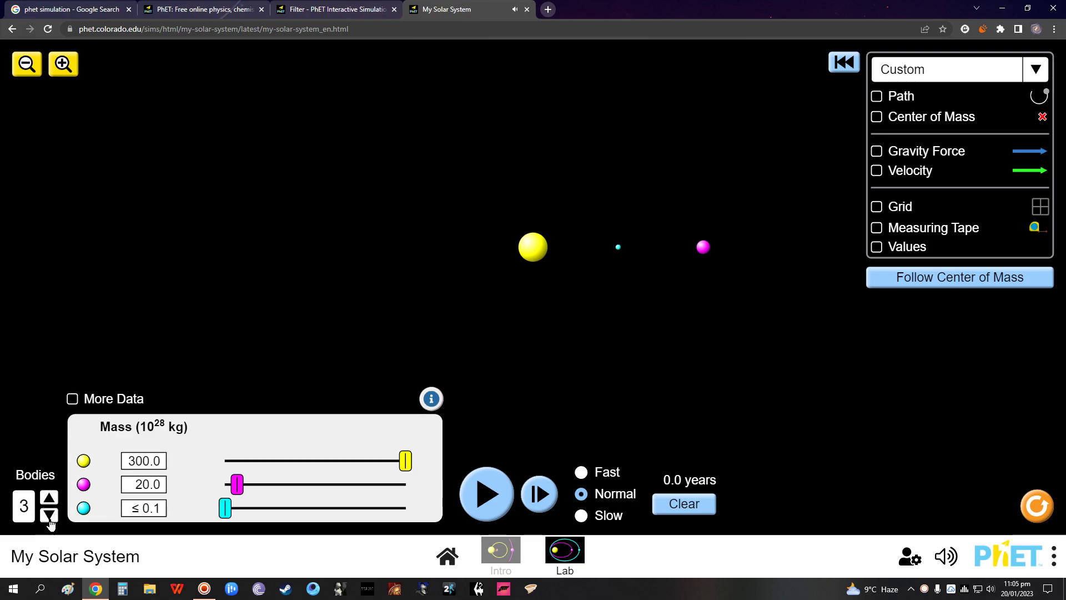
left_click(51, 500)
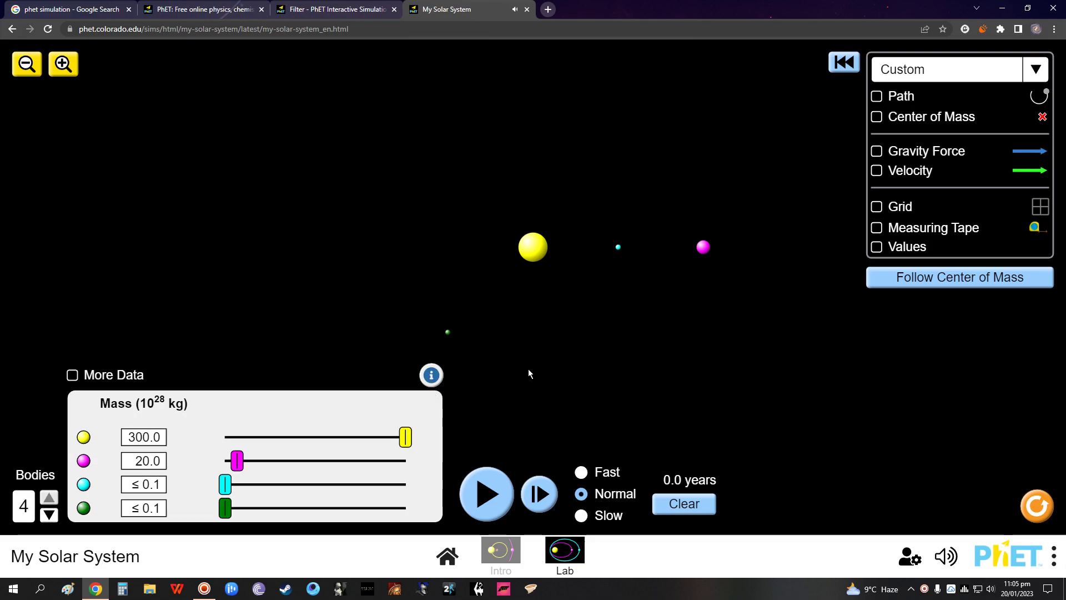
left_click_drag(226, 508, 243, 515)
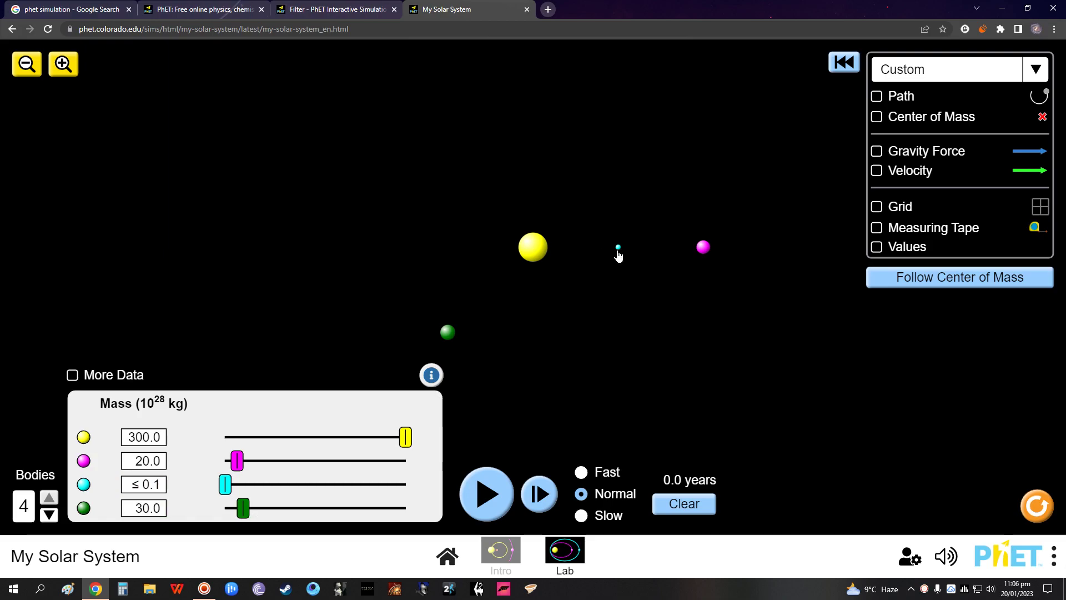
left_click_drag(619, 254, 590, 259)
Step: Move cyan and magenta nearer the sun, then re-add green right of magenta with mass 45
left_click_drag(700, 259, 672, 267)
left_click_drag(448, 332, 494, 257)
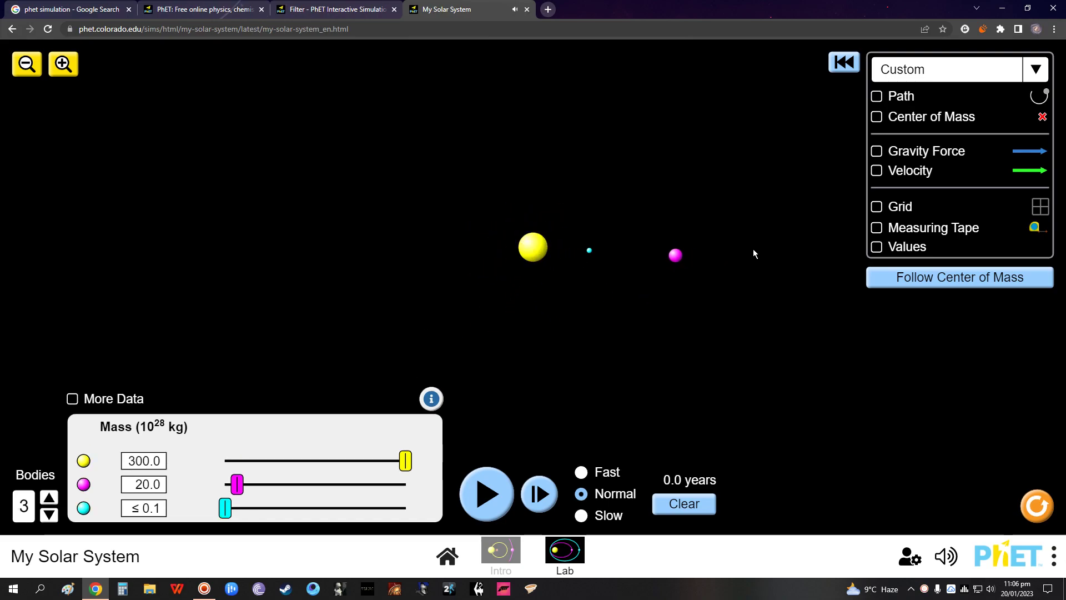
left_click(49, 498)
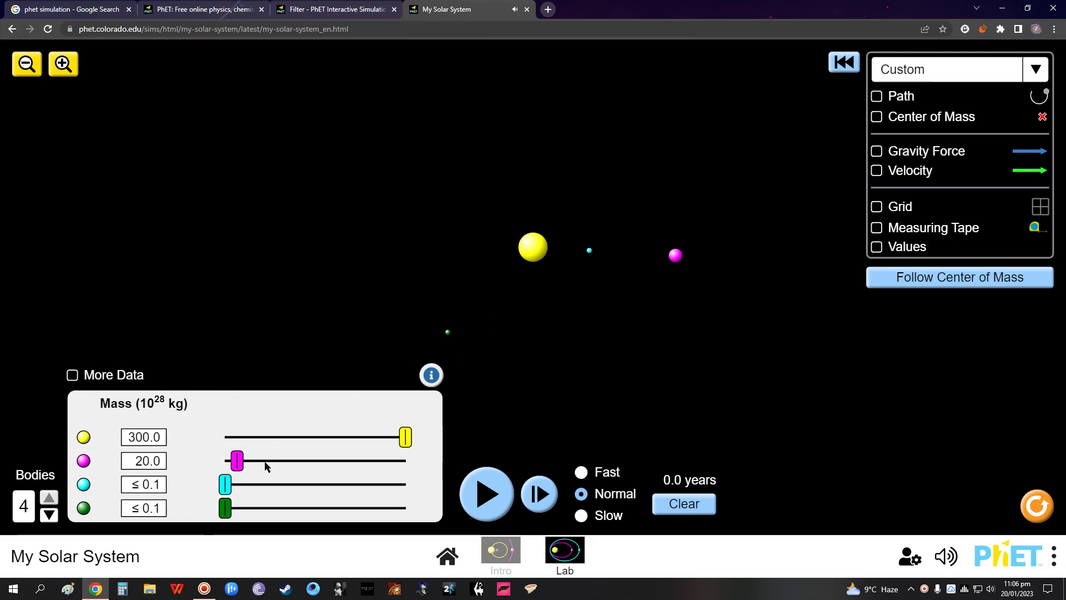
left_click_drag(225, 507, 240, 508)
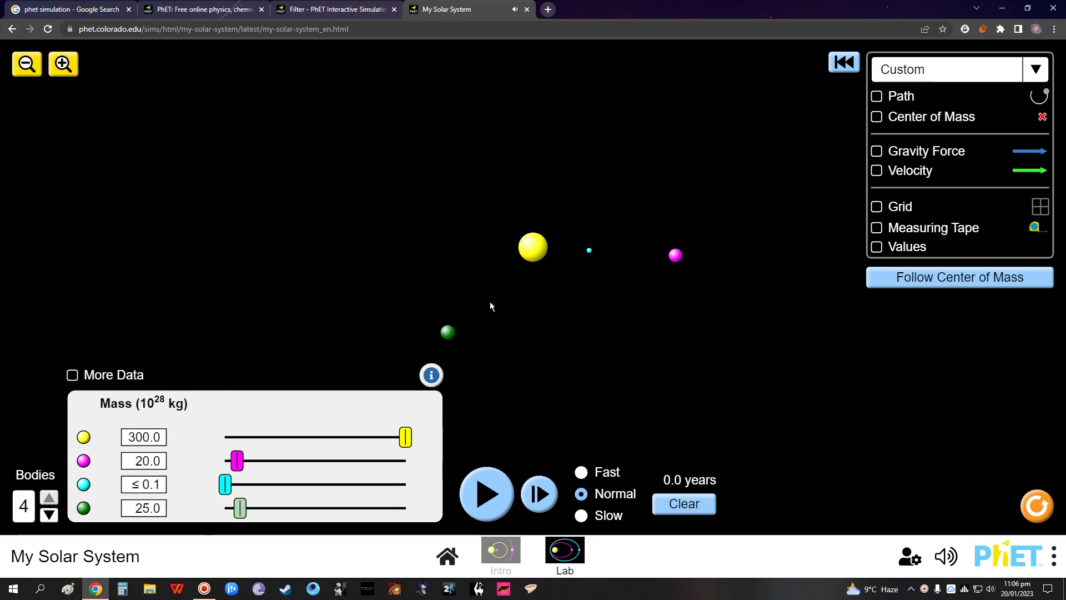
left_click_drag(447, 332, 748, 267)
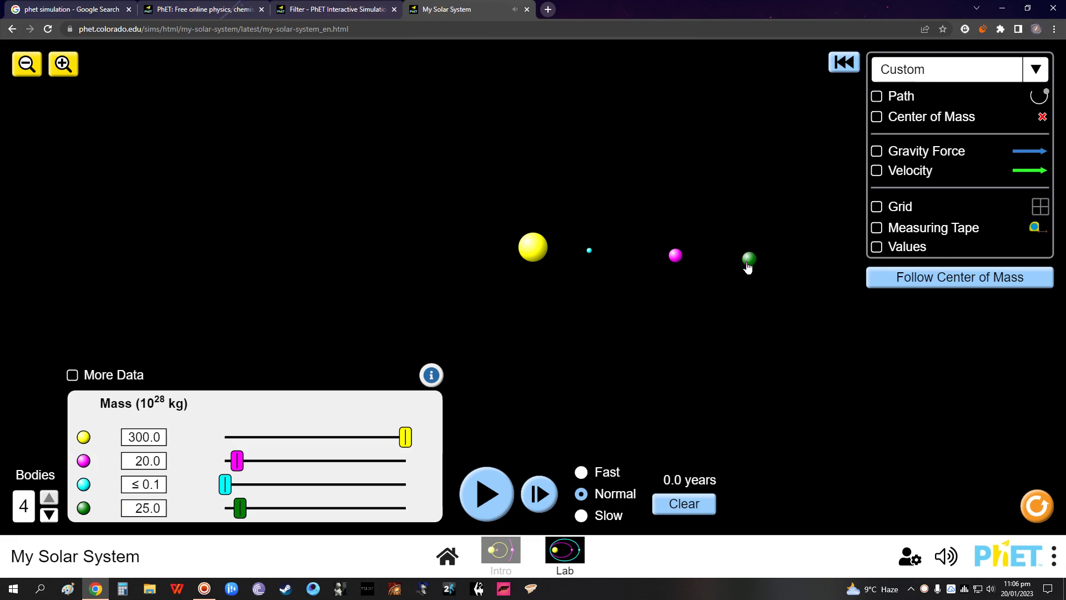
left_click_drag(240, 508, 253, 512)
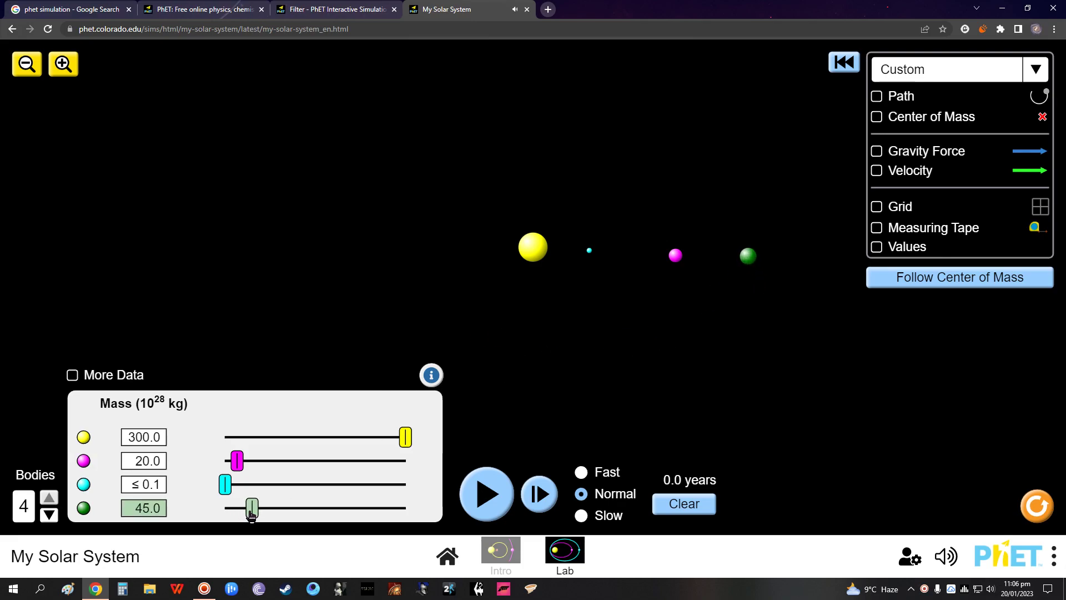
Step: Set the speed to Slow and show gravity force and velocity arrows
left_click(581, 516)
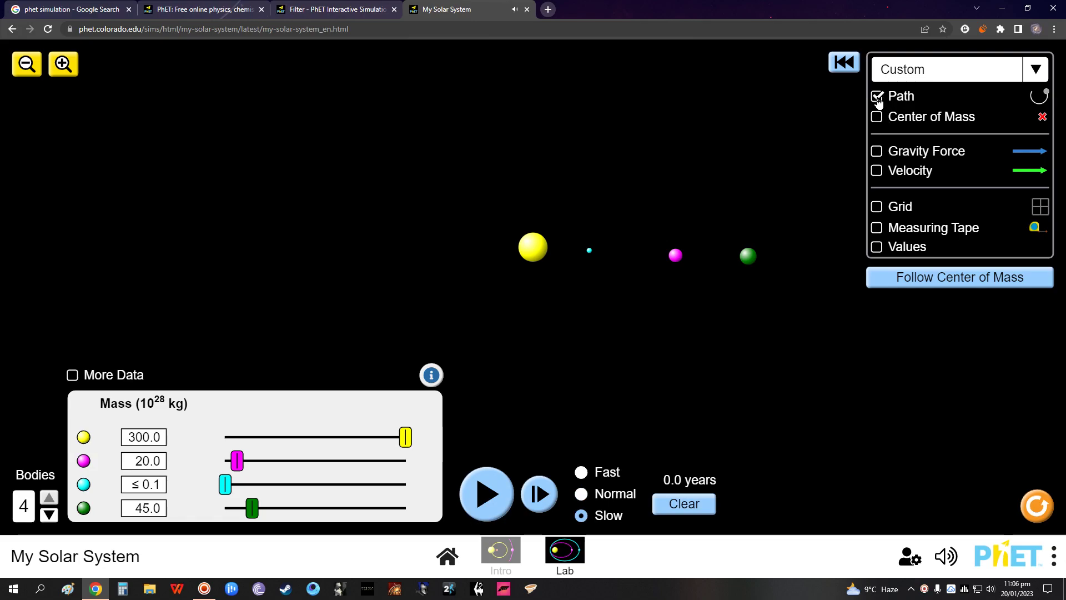
left_click(877, 155)
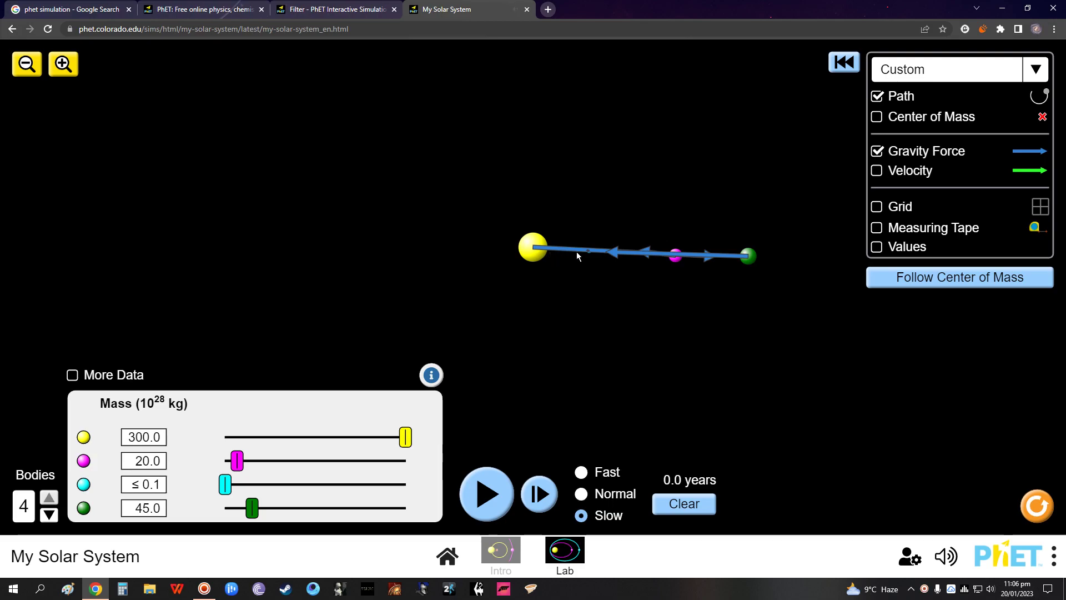
left_click(878, 172)
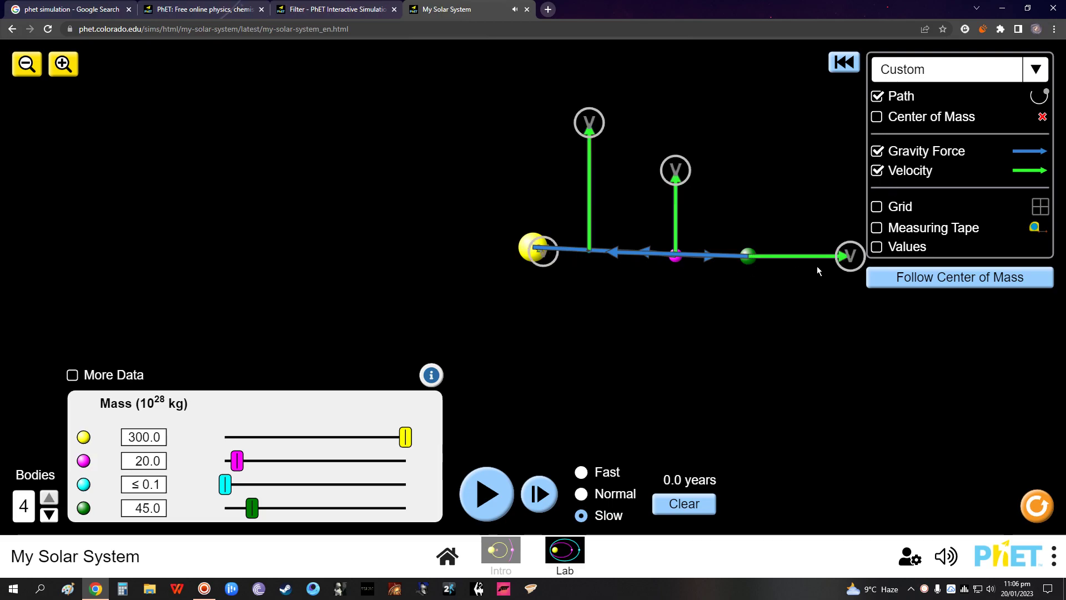
Step: Aim the green, cyan and magenta velocities upward, show the grid, and run the simulation
left_click_drag(852, 257, 754, 162)
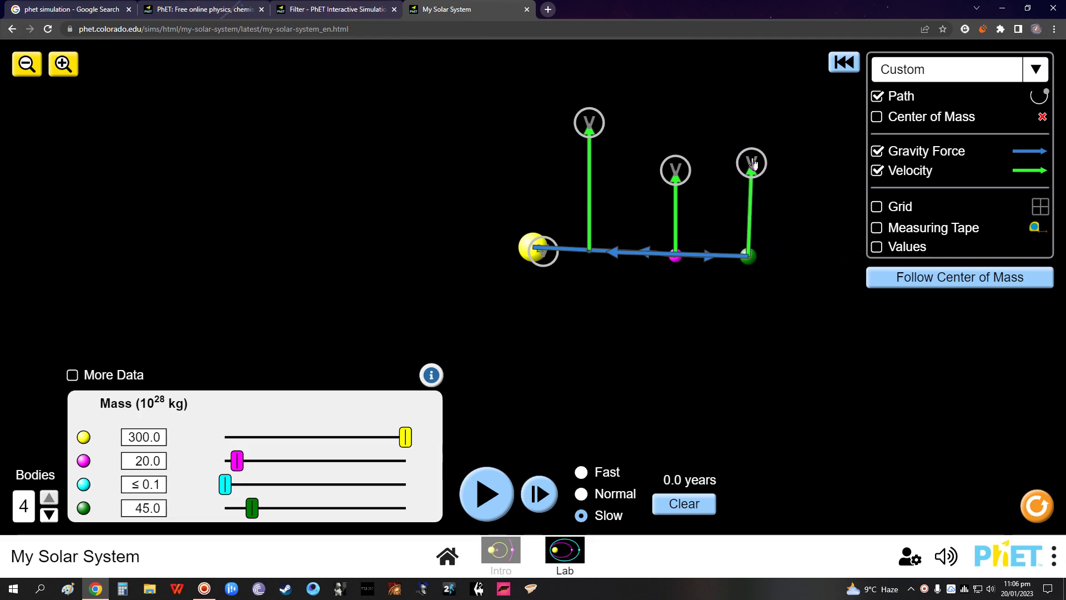
left_click_drag(590, 129, 596, 131)
left_click_drag(675, 171, 678, 170)
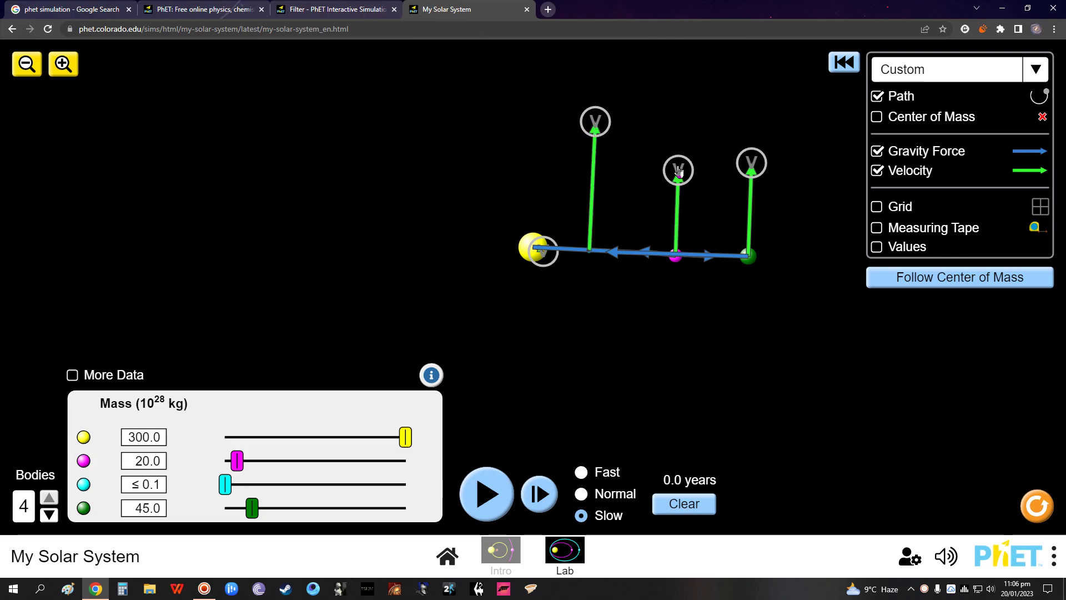
left_click(880, 210)
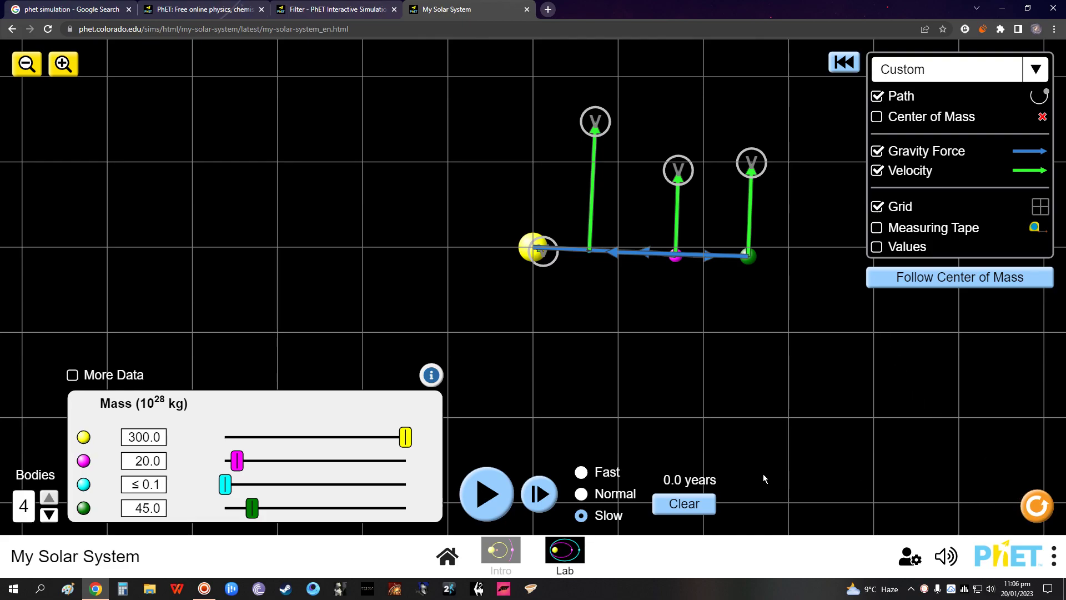
left_click(488, 494)
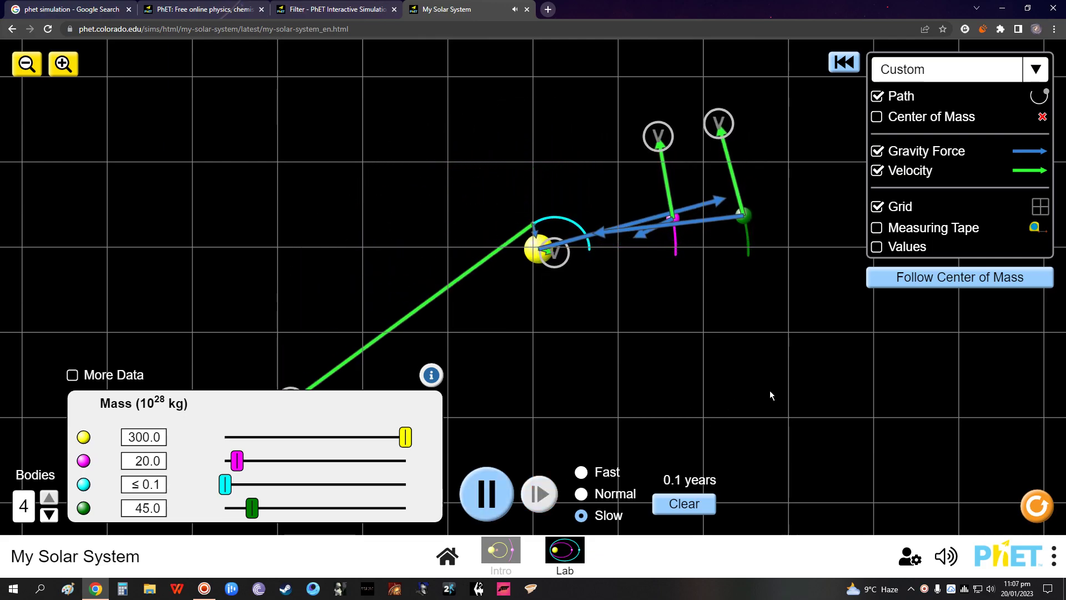
Step: Hide the velocity and gravity arrows, re-add the magenta body, and resume the run
left_click(877, 171)
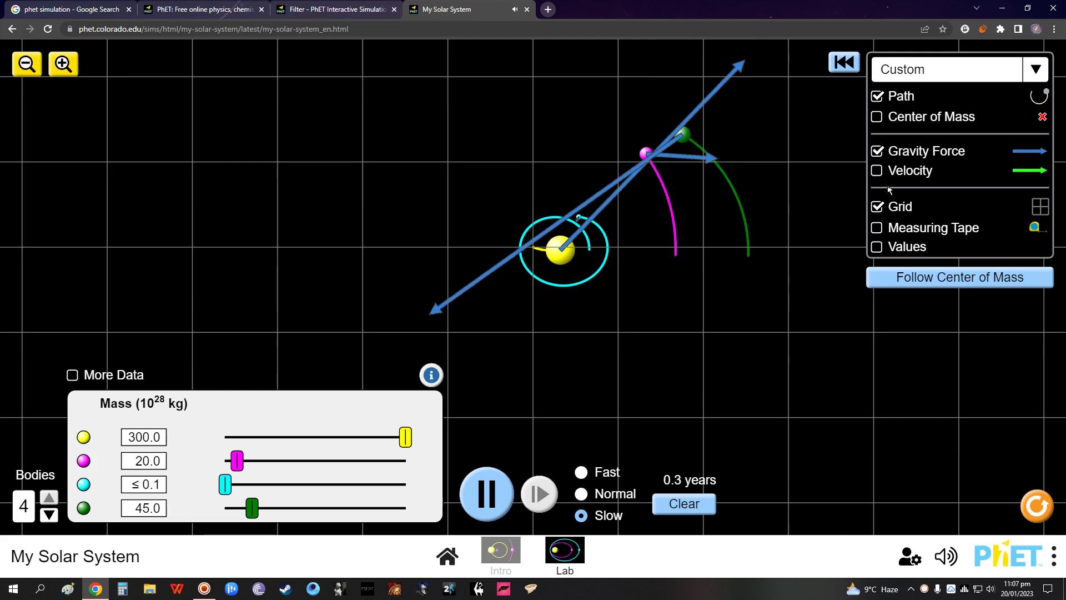
left_click(877, 151)
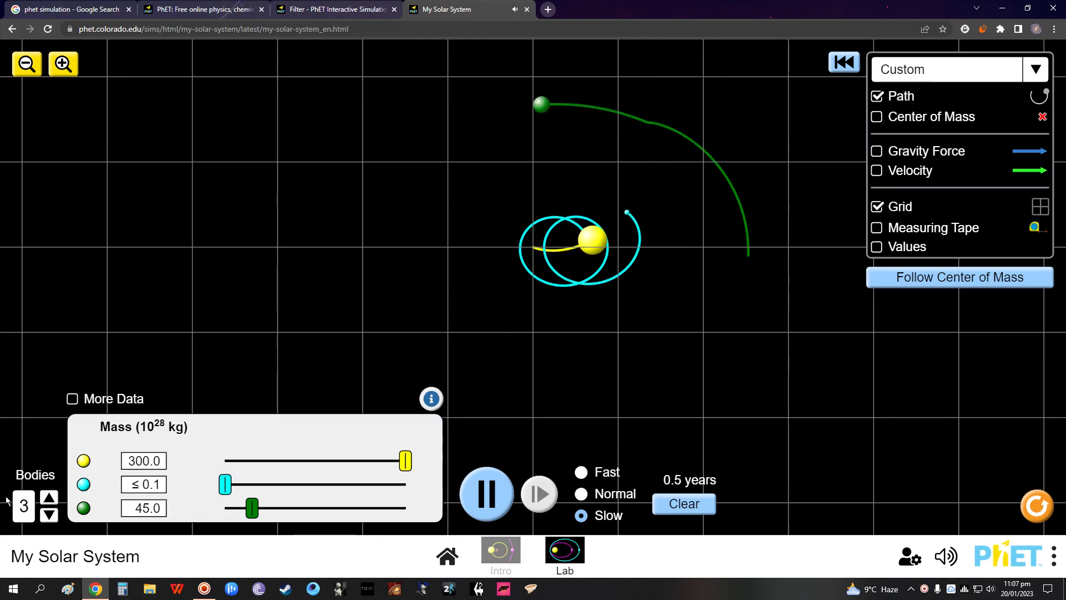
left_click(49, 497)
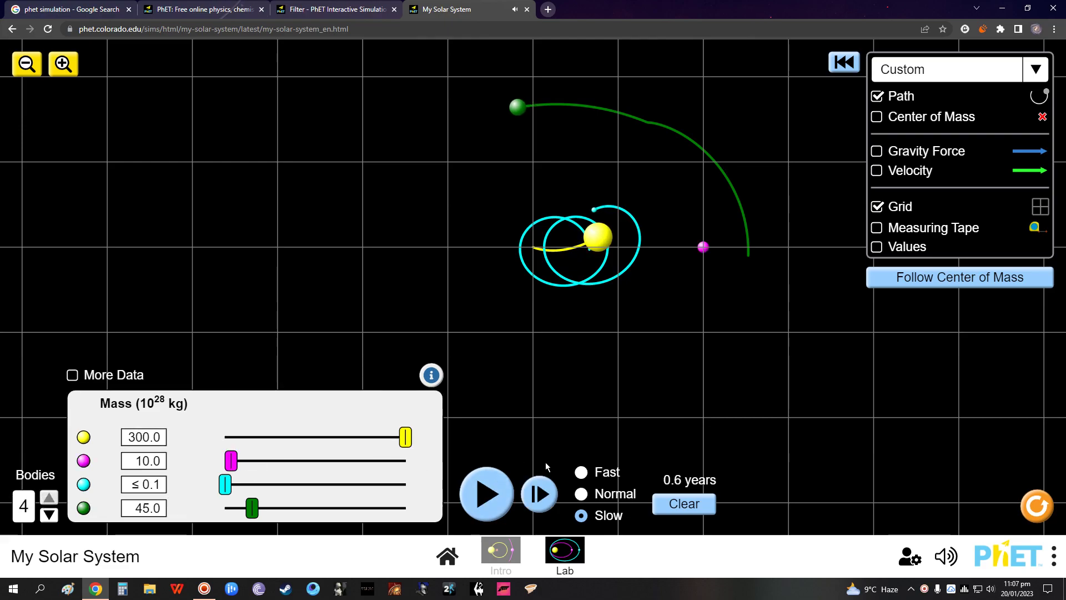
left_click(486, 508)
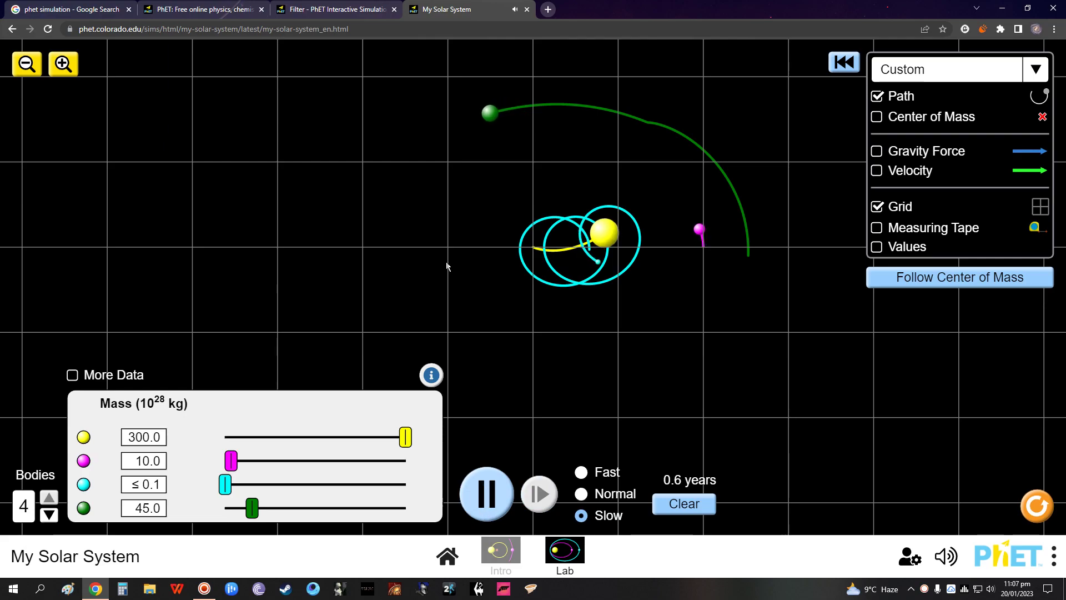
Step: Steer the green, magenta and cyan bodies into the sun, pausing and resuming as needed
mouse_move(461, 126)
left_mouse_down()
mouse_move(425, 151)
mouse_move(366, 245)
left_mouse_up()
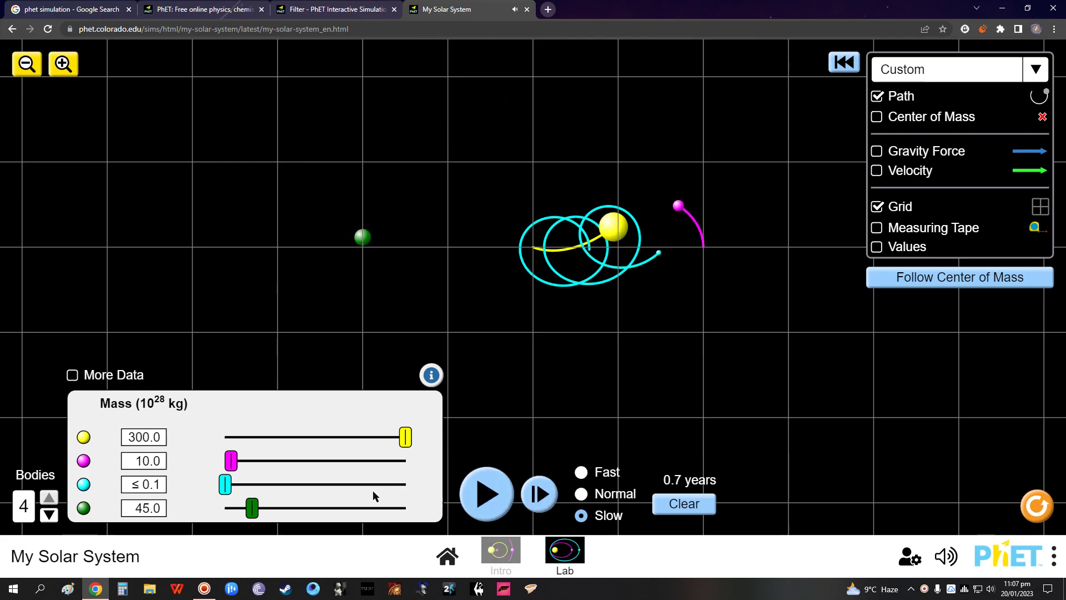
left_click(486, 494)
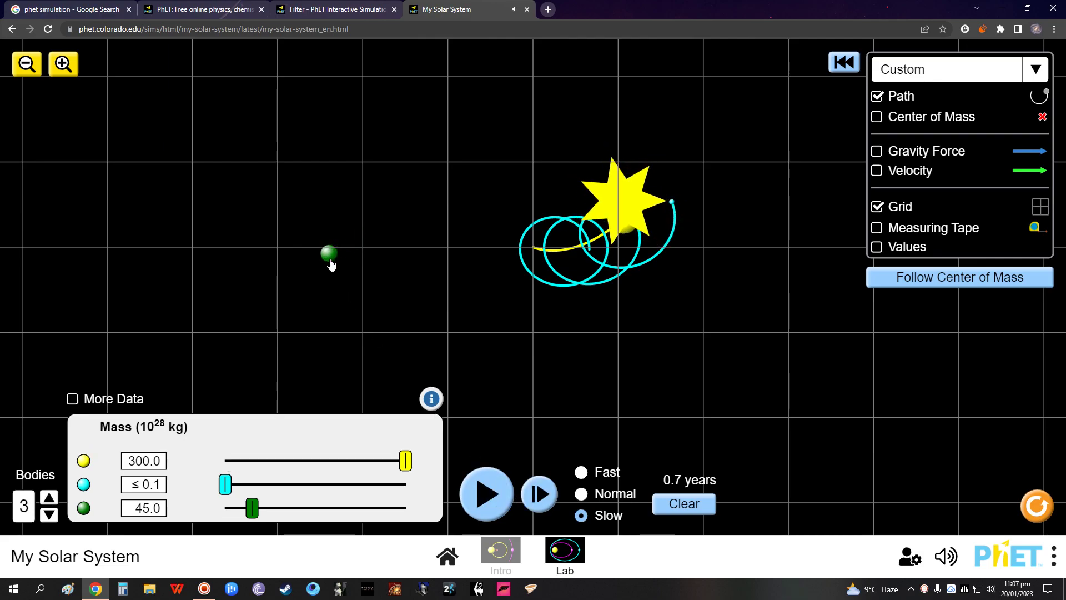
key("space")
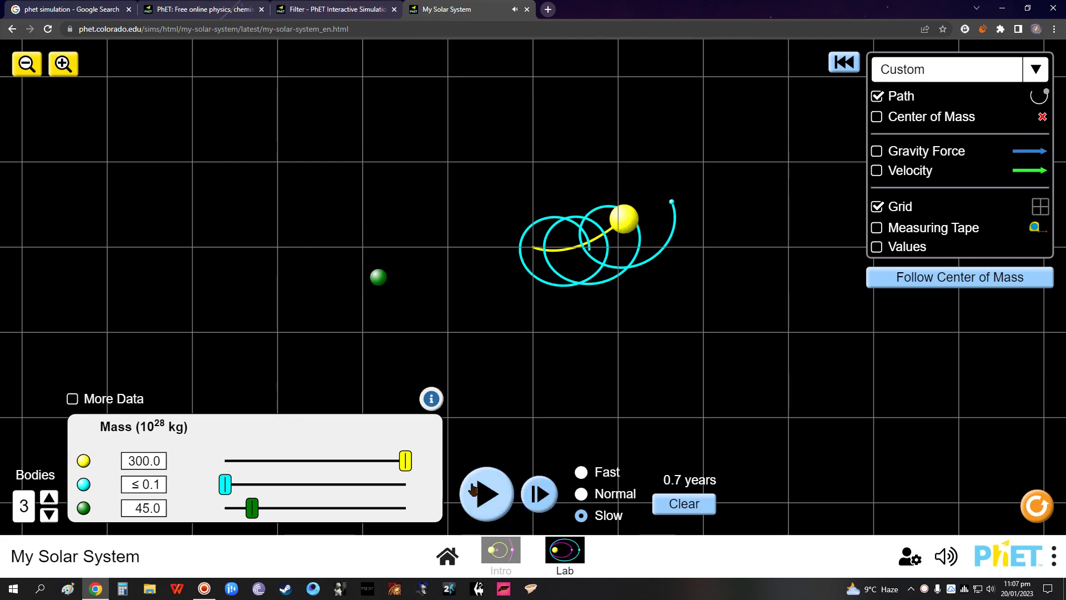
left_click(486, 493)
left_click(50, 500)
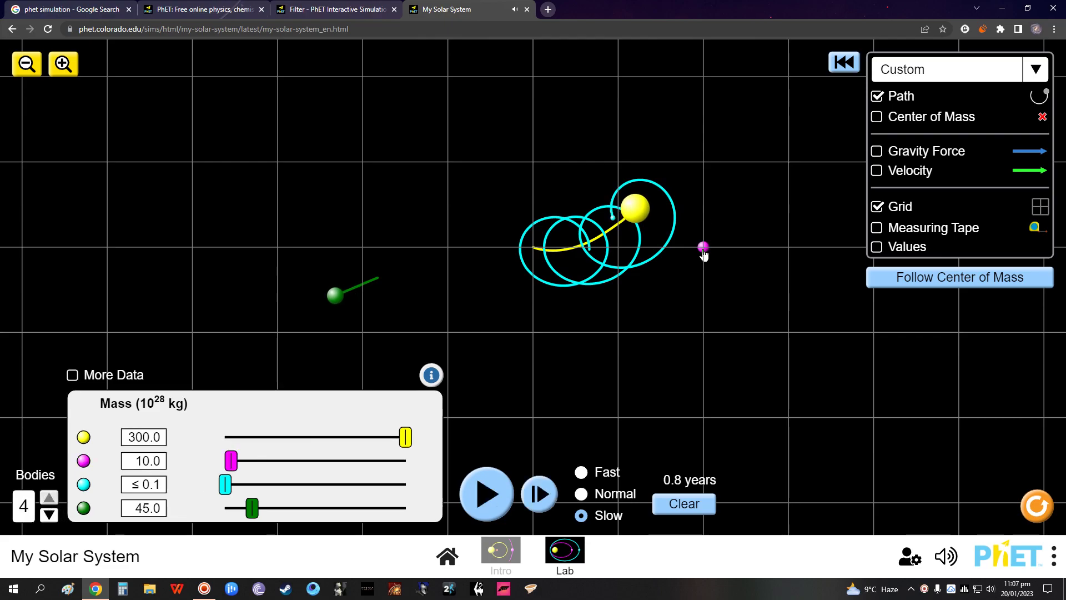
left_click_drag(703, 250, 456, 257)
left_click_drag(636, 218, 449, 261)
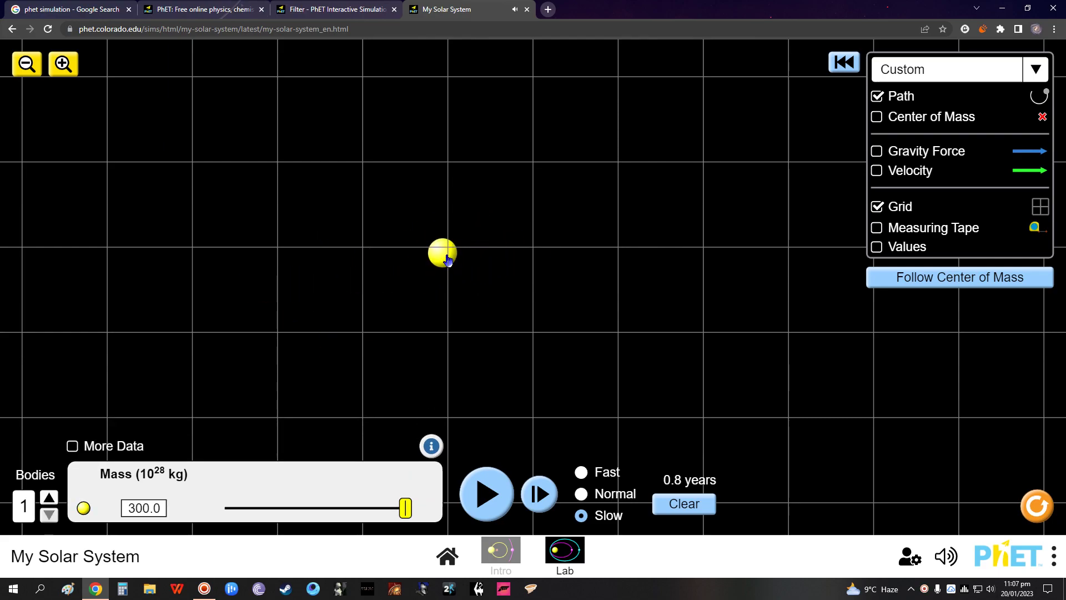
Step: Add the magenta planet near the sun and align the sun on the grid intersection
left_click(49, 497)
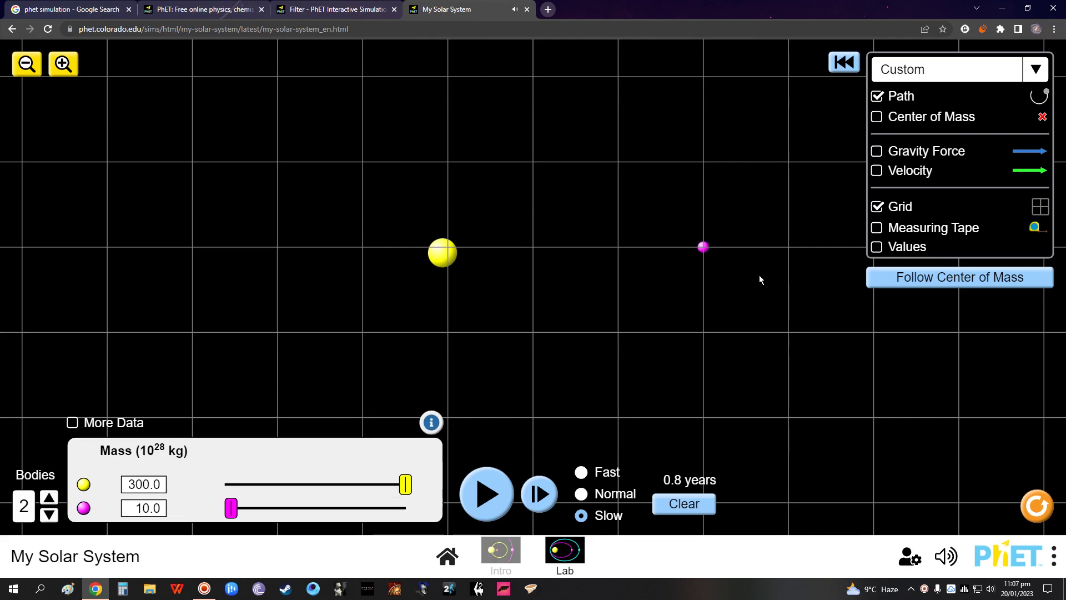
left_click_drag(704, 247, 605, 256)
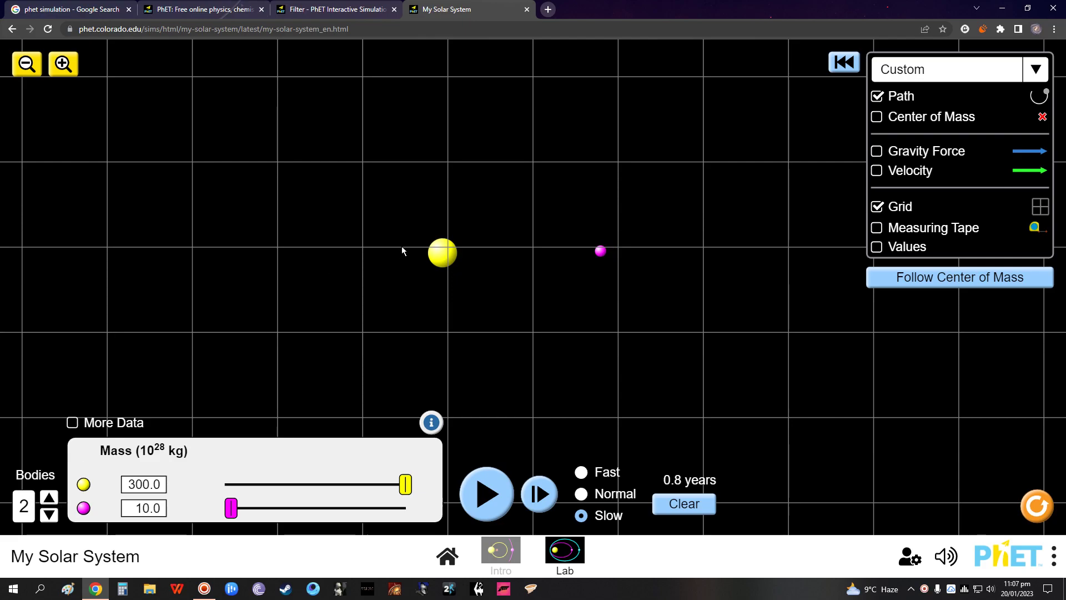
left_click_drag(444, 260, 448, 254)
Step: Place cyan between sun and magenta, green beyond magenta with mass 30.0, and show velocities
left_click(50, 498)
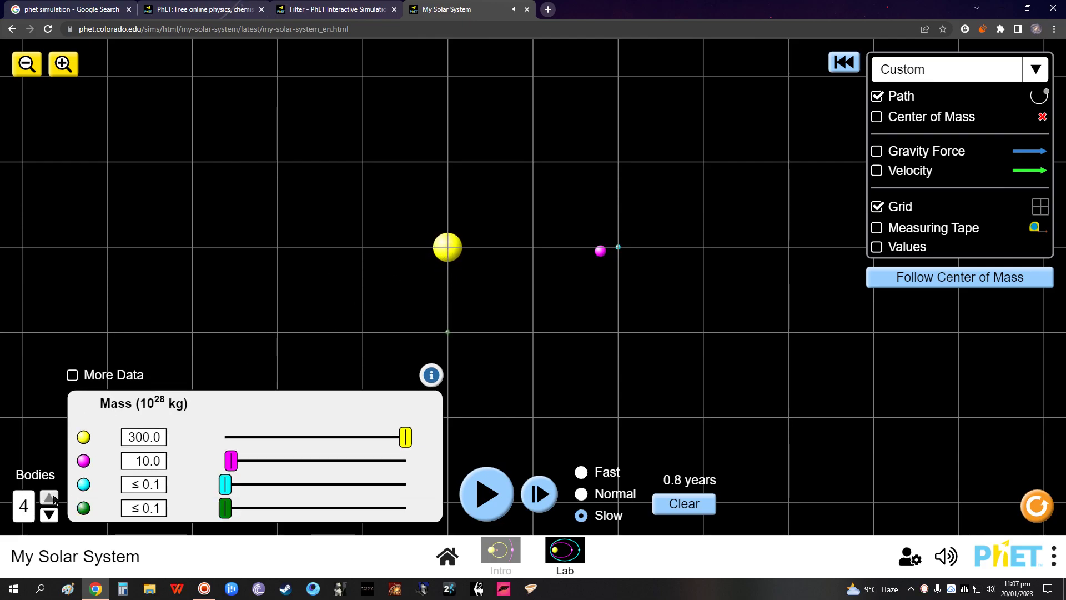
left_click_drag(621, 253, 518, 255)
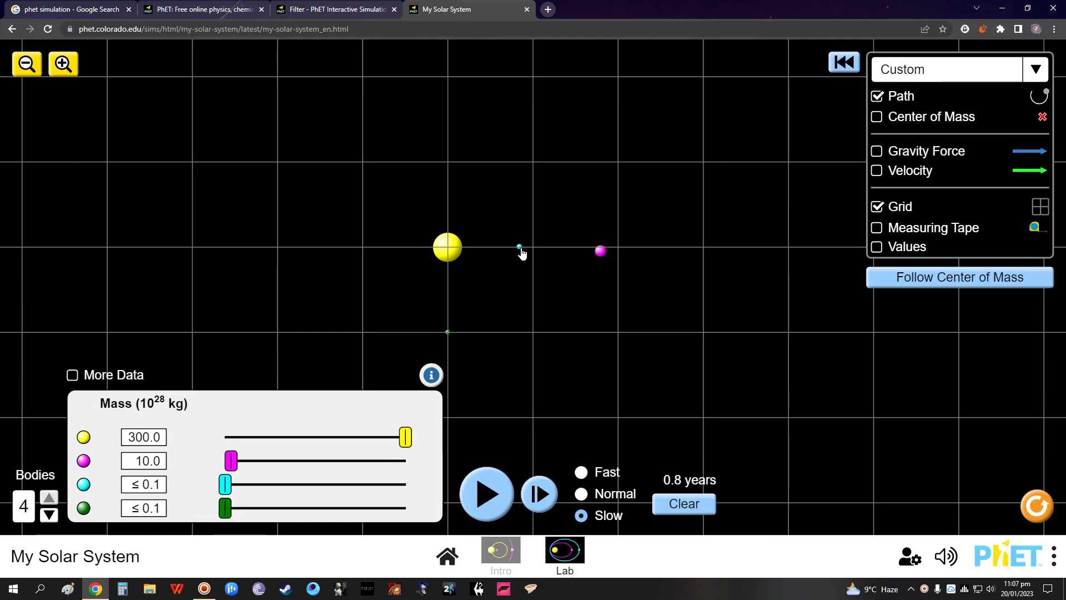
left_click_drag(447, 336, 693, 258)
left_click_drag(608, 256, 603, 253)
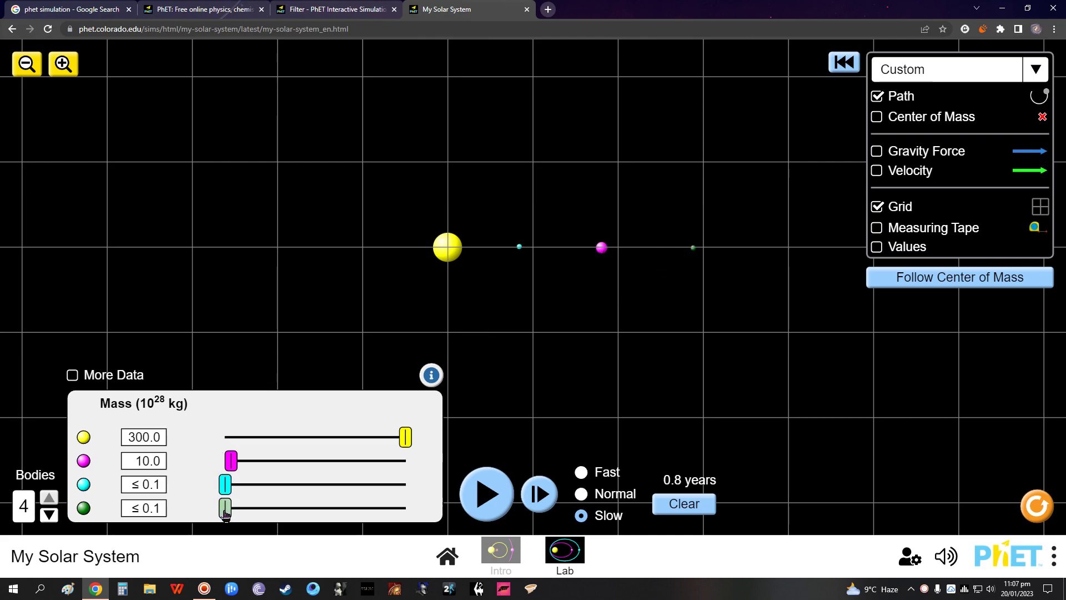
left_click_drag(225, 508, 242, 513)
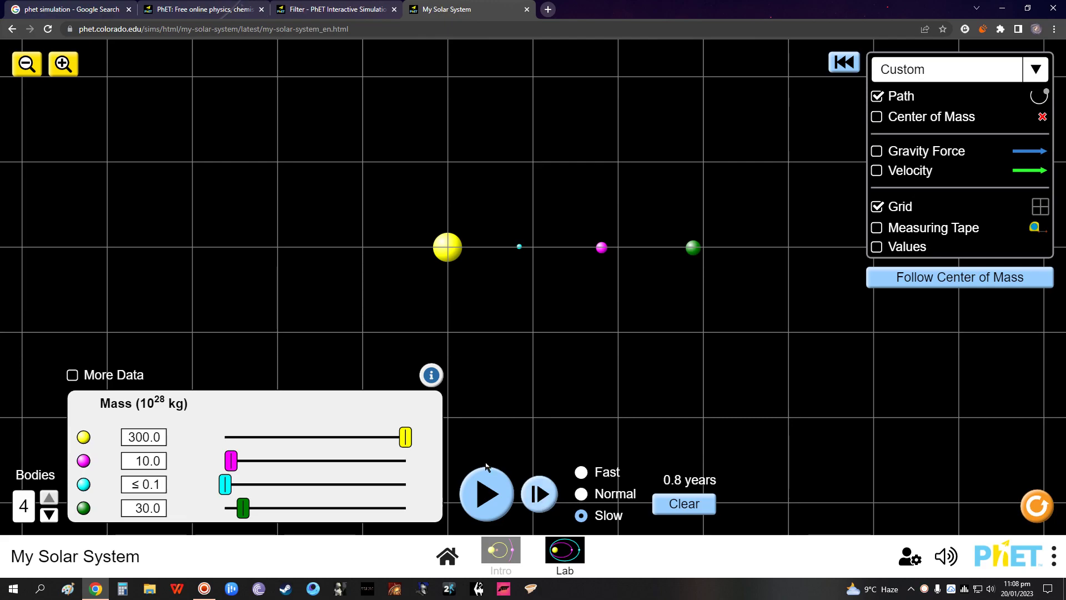
left_click(876, 171)
Step: Aim green's velocity up, shift green and cyan rightward, and show Values and More Data
left_click_drag(793, 250, 694, 146)
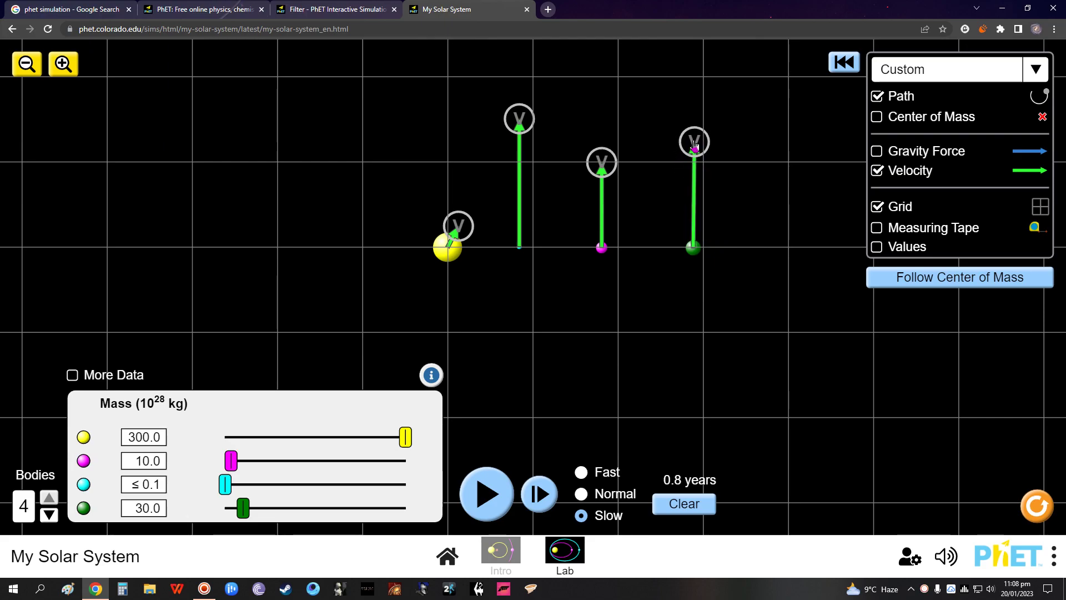
left_click_drag(693, 245, 779, 251)
left_click_drag(522, 253, 667, 251)
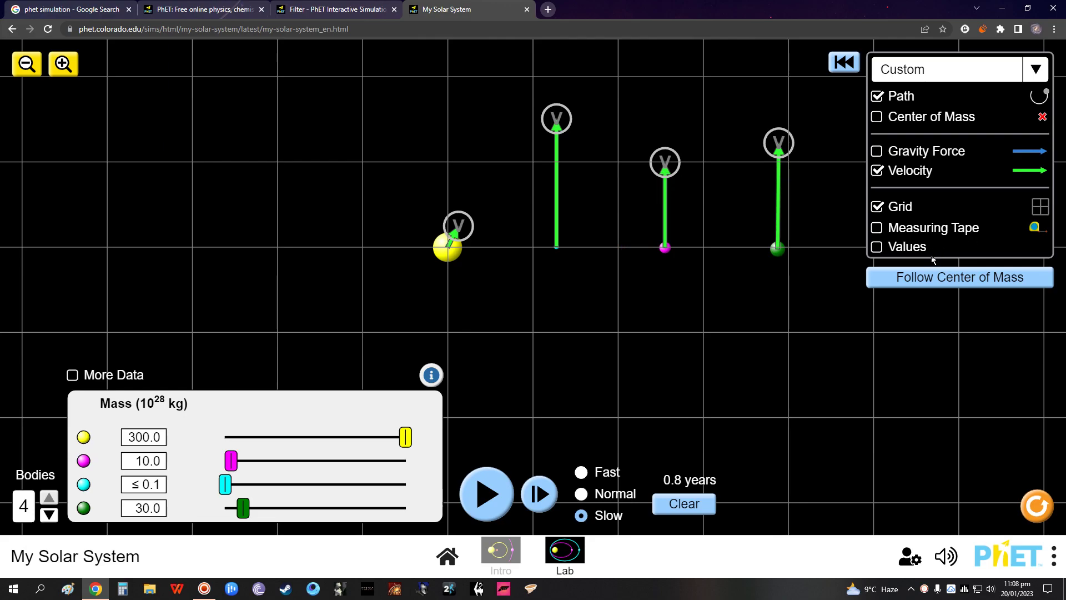
left_click(877, 247)
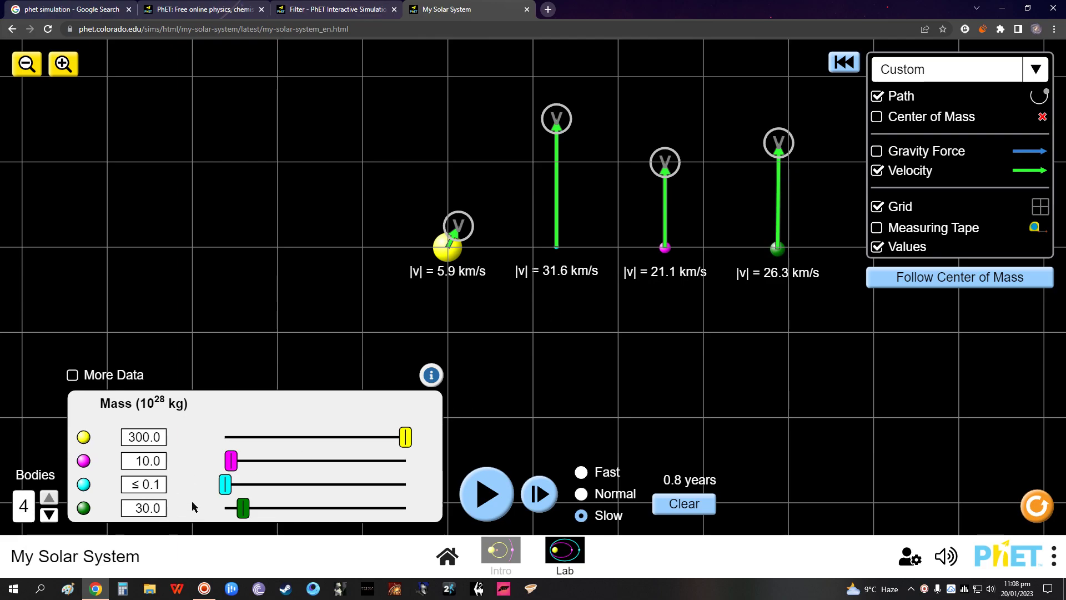
left_click(74, 376)
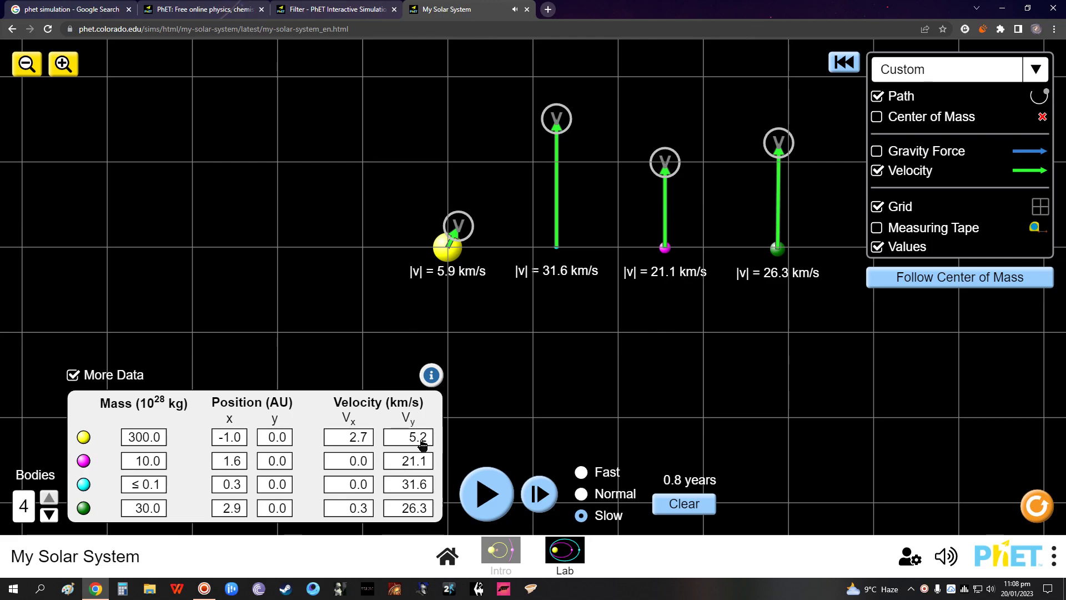
Step: Set the magenta planet's vertical velocity to 80.0 km/s, clearing a rejected first entry
left_click(878, 248)
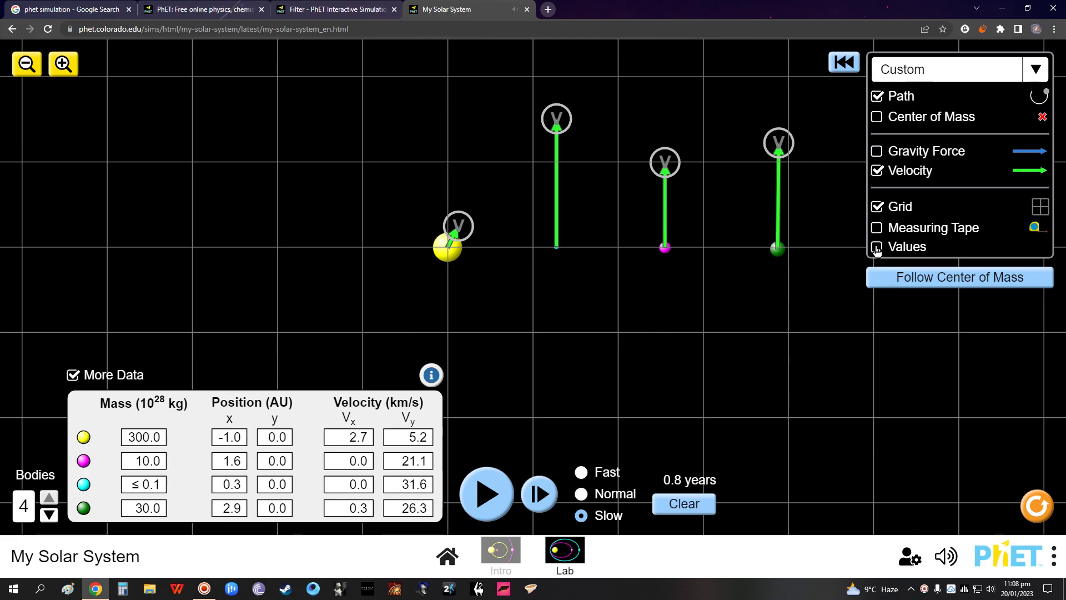
left_click(878, 248)
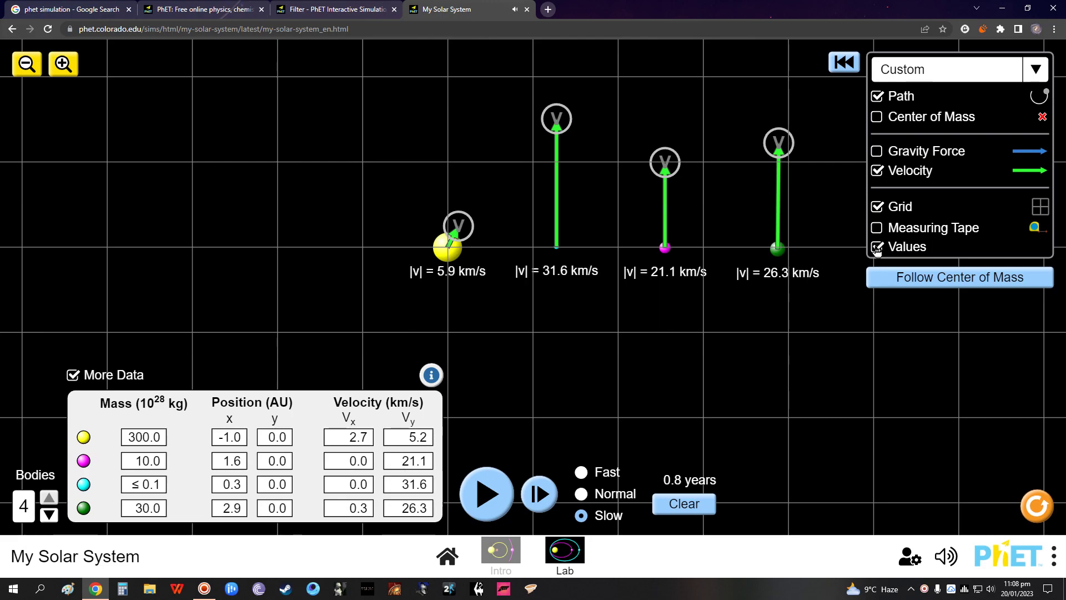
left_click(407, 468)
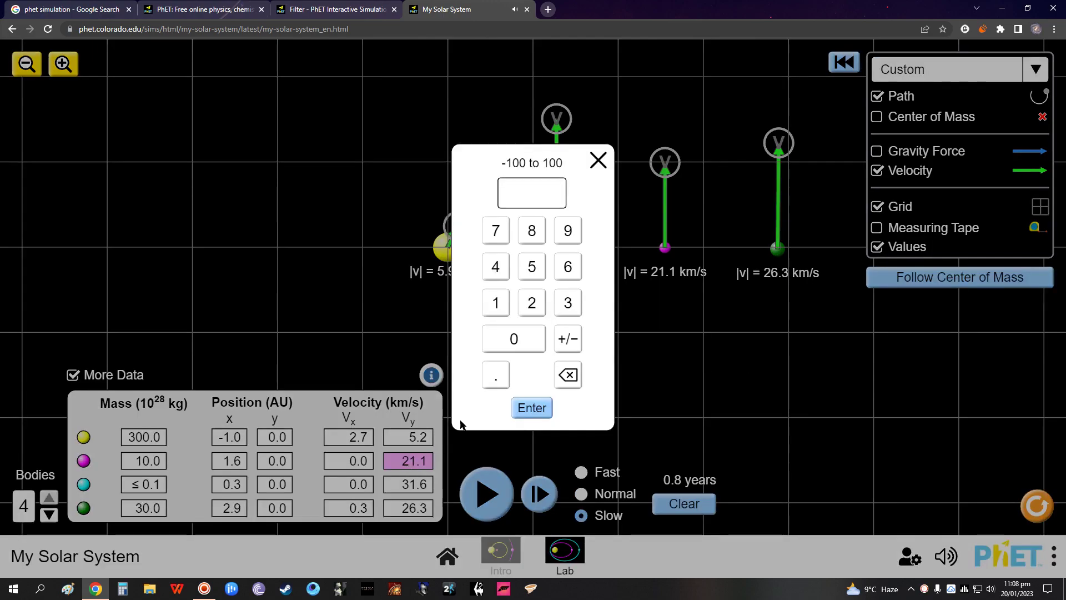
left_click(528, 283)
left_click(509, 341)
left_click(509, 340)
left_click(530, 407)
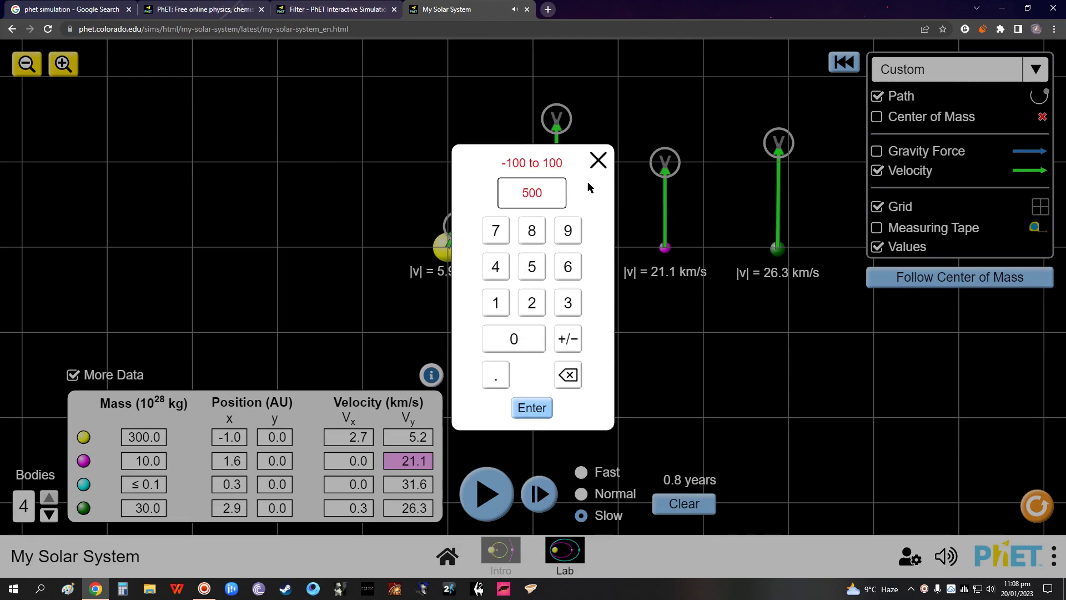
left_click(568, 375)
left_click(568, 374)
left_click(568, 375)
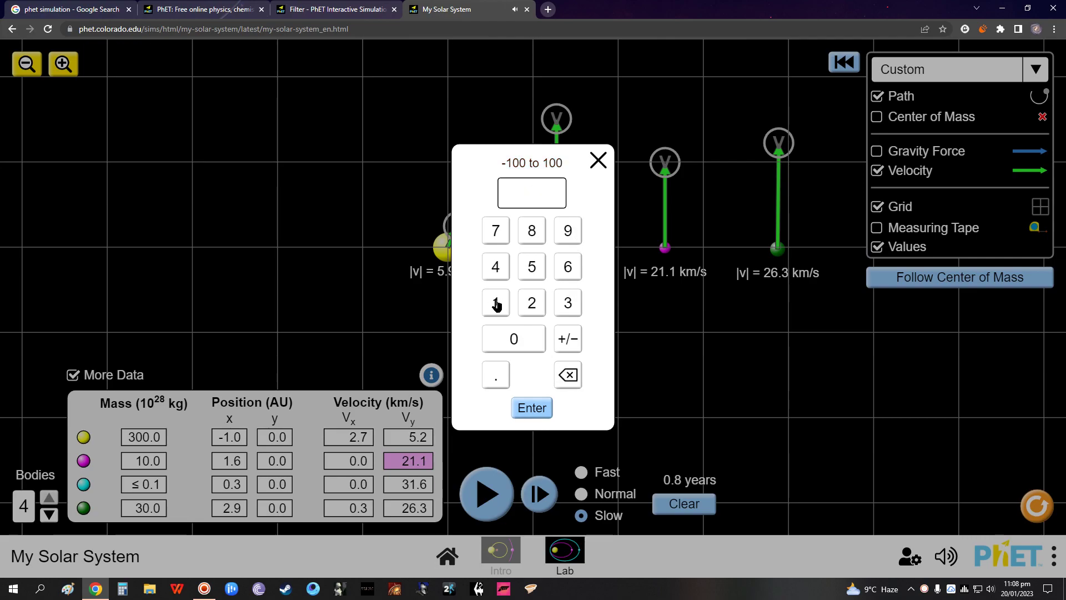
left_click(533, 240)
left_click(498, 338)
left_click(532, 408)
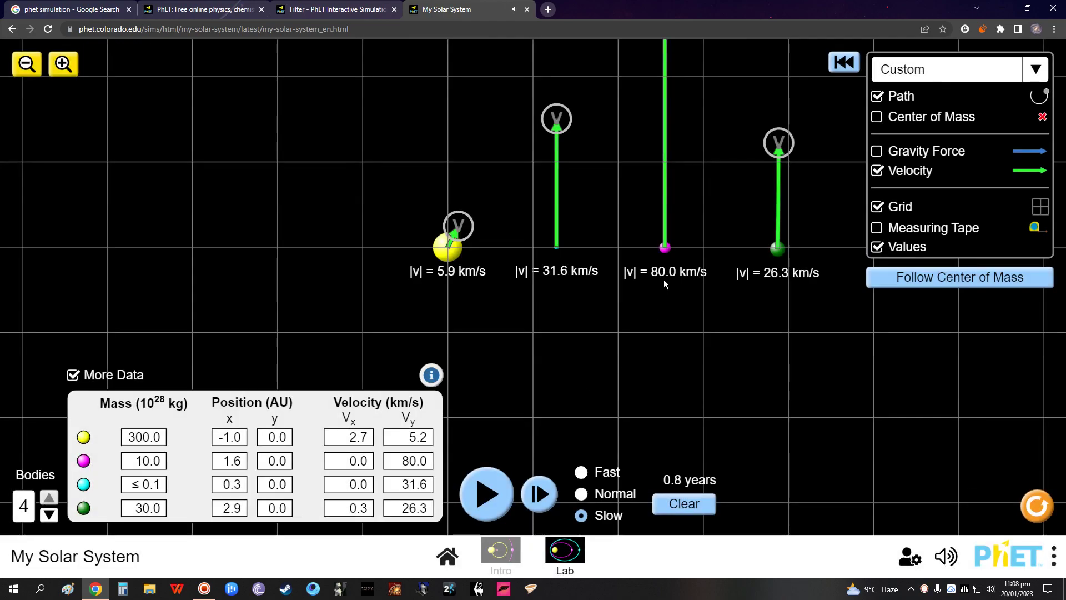
Step: Set the cyan body's vertical velocity to 100.0 km/s and collapse the More Data table
left_click(406, 486)
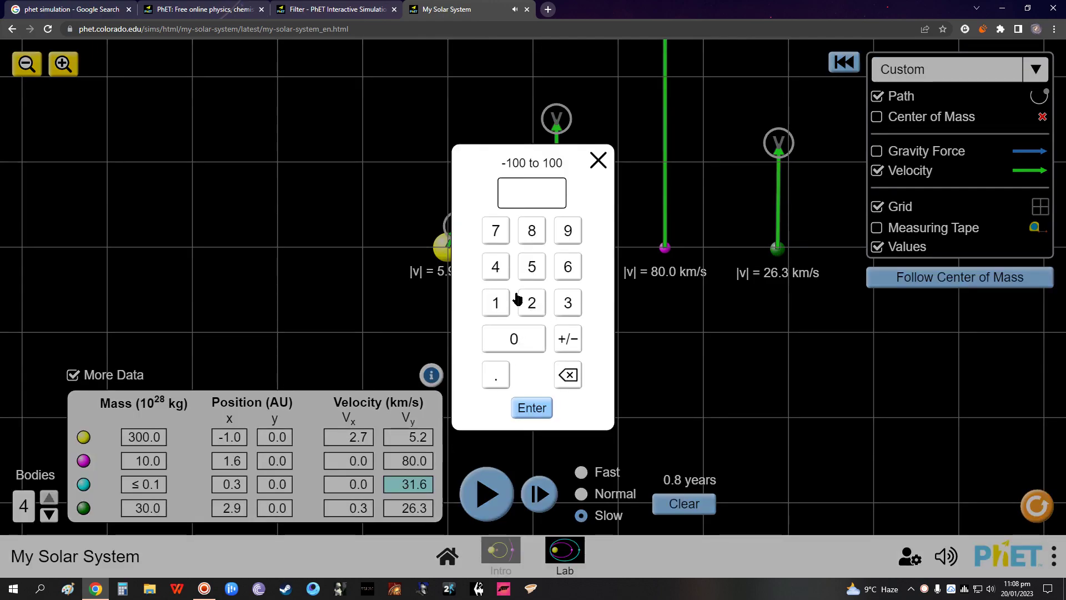
left_click(496, 302)
double_click(514, 339)
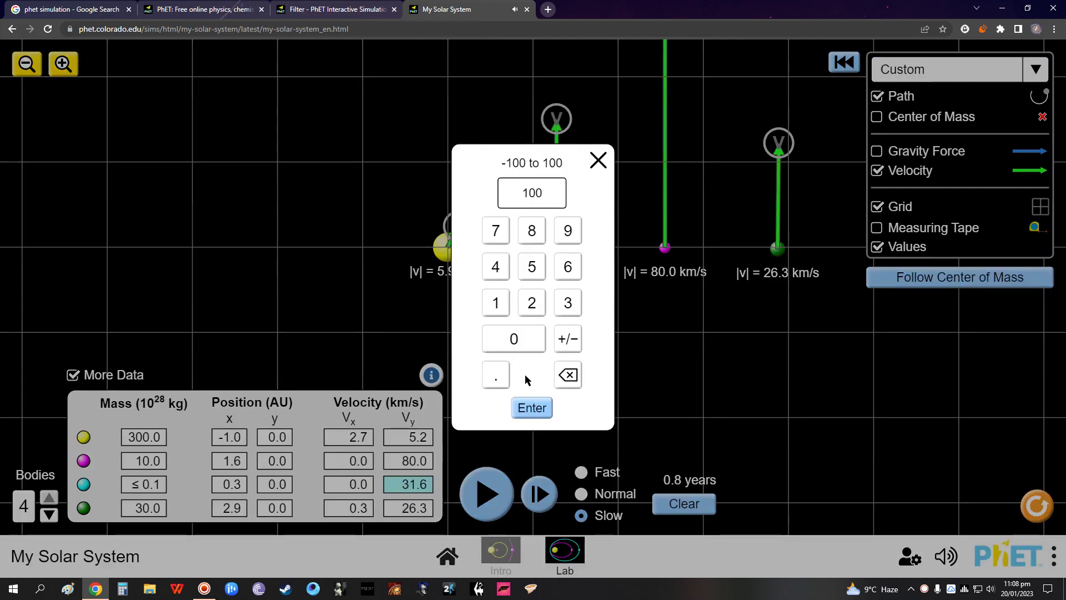
left_click(532, 409)
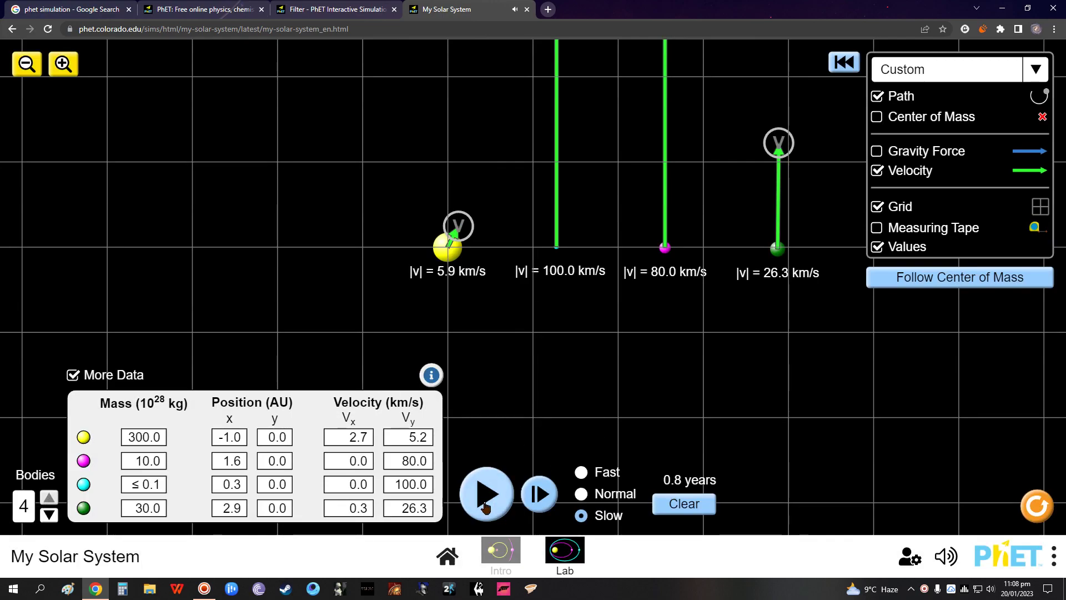
left_click(76, 379)
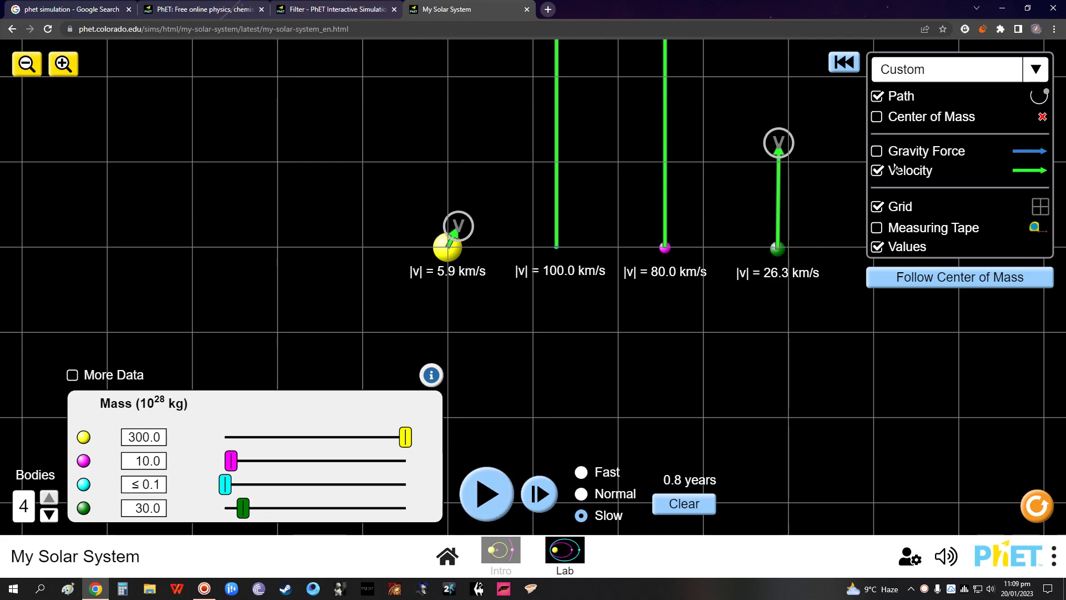
Step: Hide velocity arrows, run the four-body system briefly, then Reset All to Sun and Planet
left_click(876, 172)
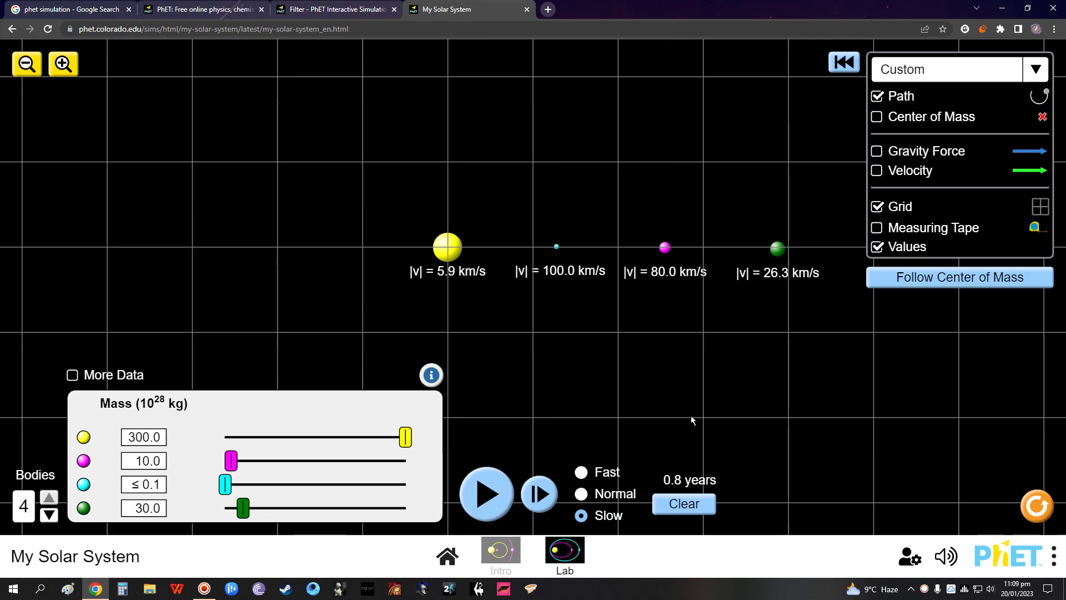
left_click(493, 507)
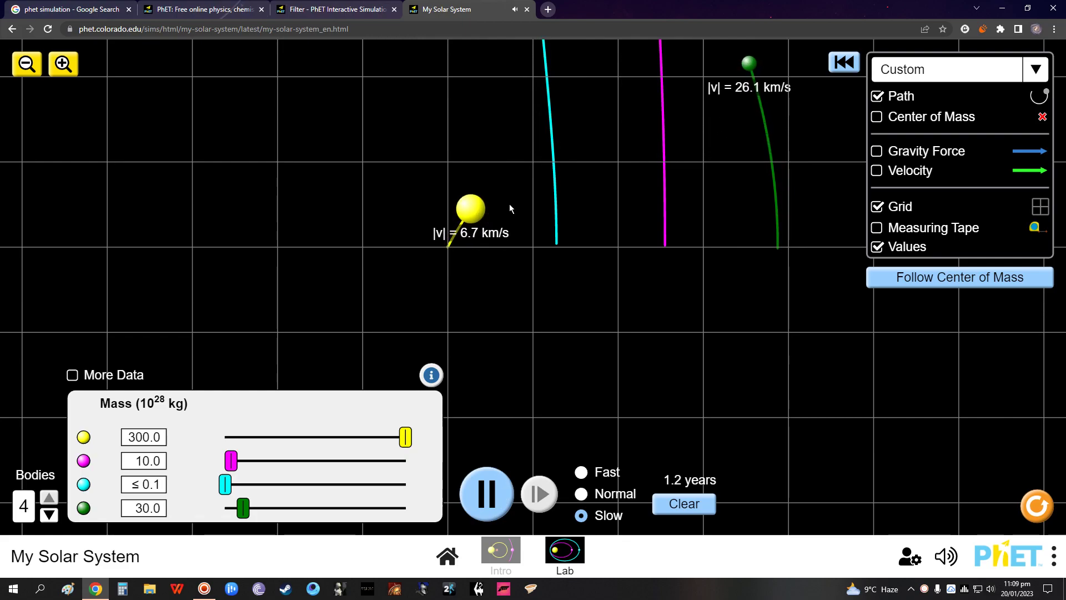
left_click(1036, 505)
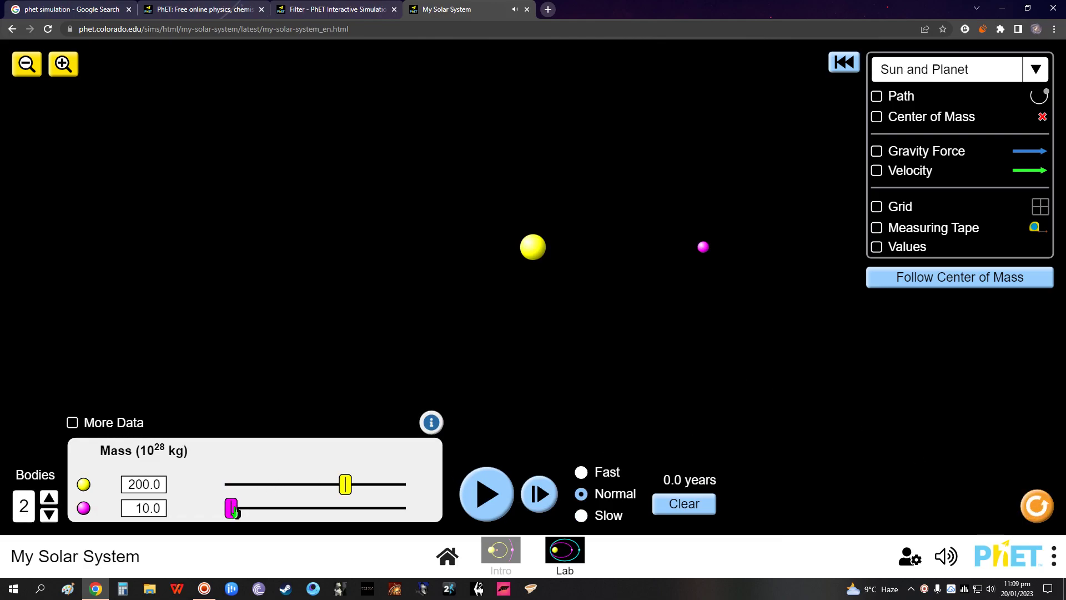
Step: Show the More Data table and the grid, and raise the body count to four
left_click(72, 423)
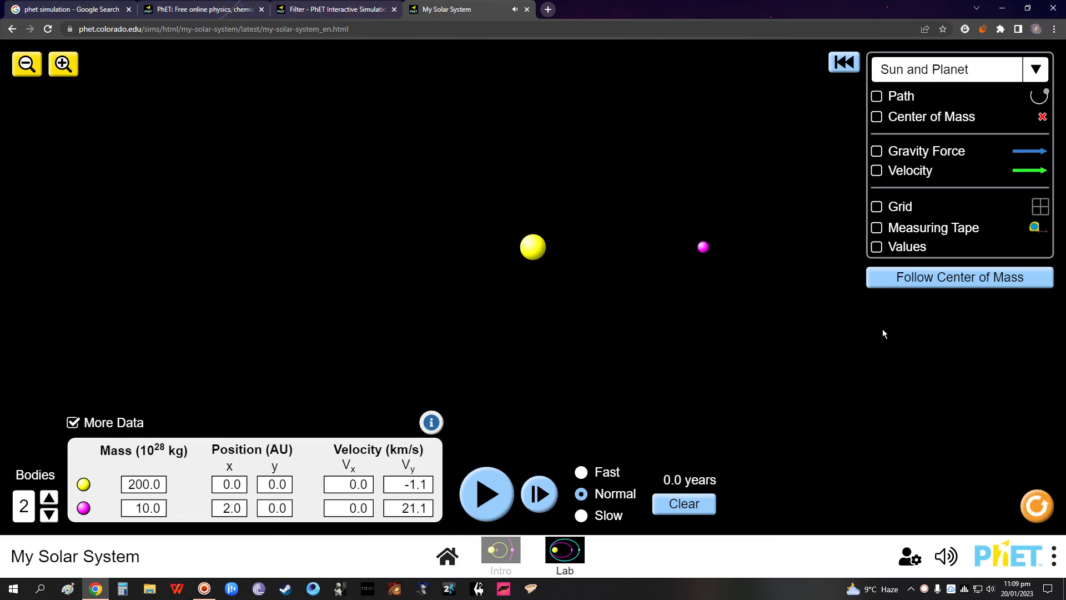
left_click(902, 209)
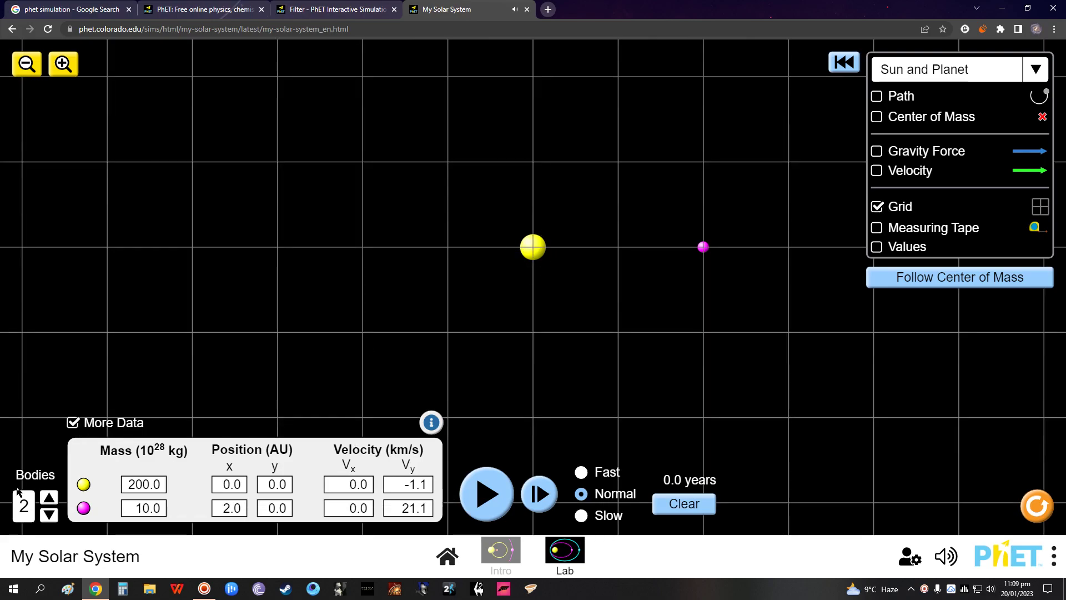
left_click(49, 498)
left_click(49, 516)
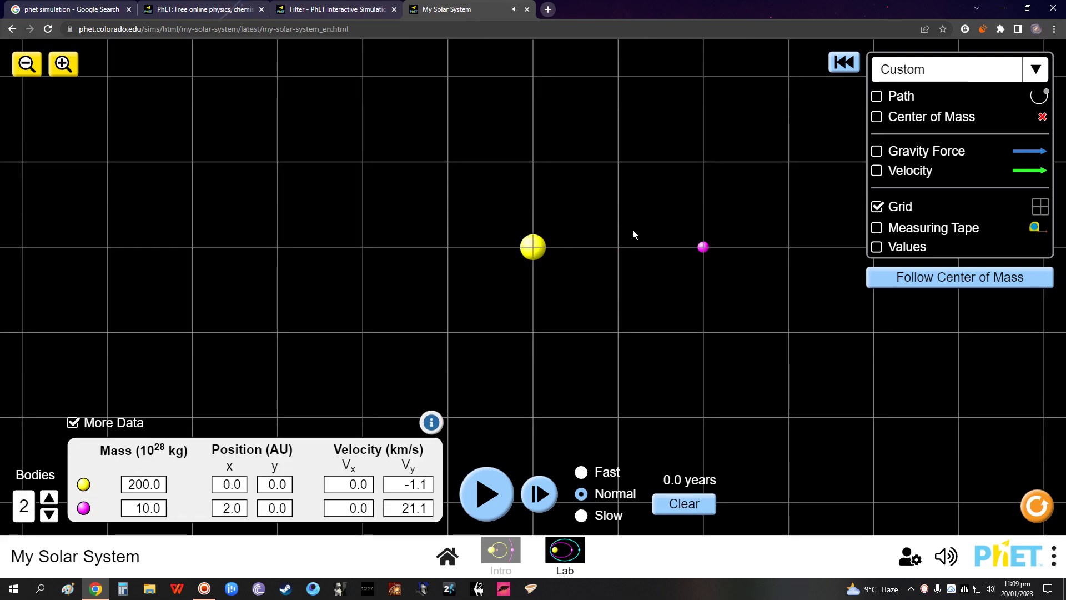
left_click(49, 498)
left_click(49, 498)
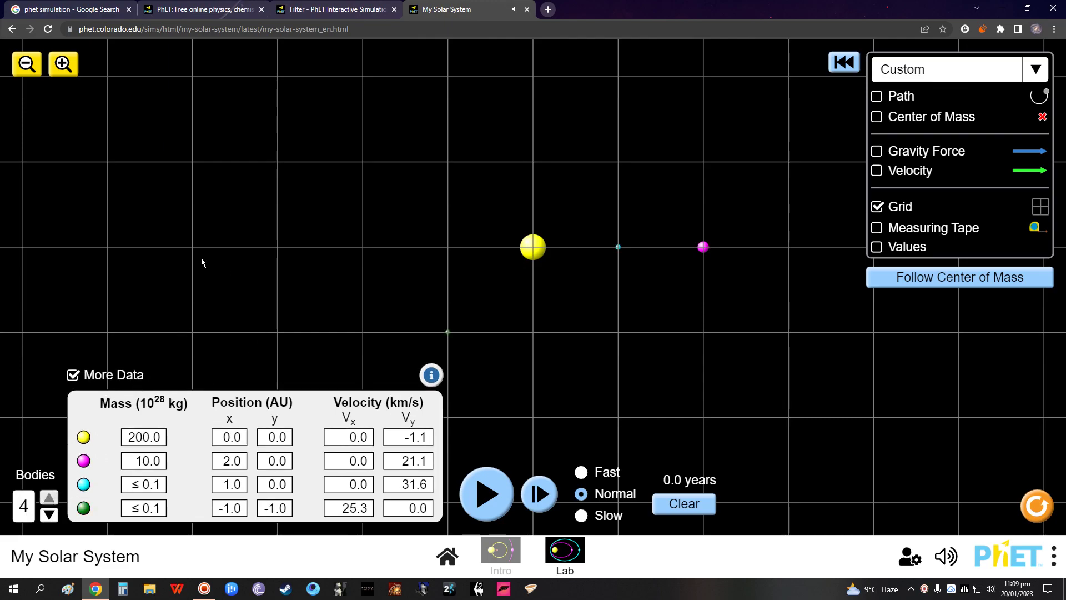
left_click(1042, 75)
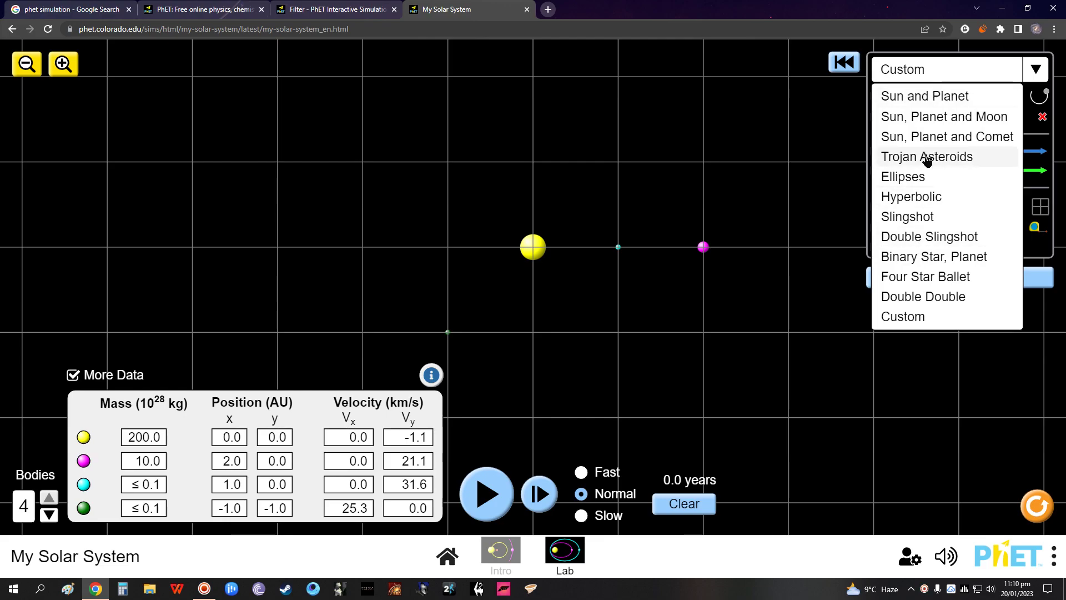
Step: Load the Sun, Planet and Moon preset and play it to about 0.2 years
left_click(943, 118)
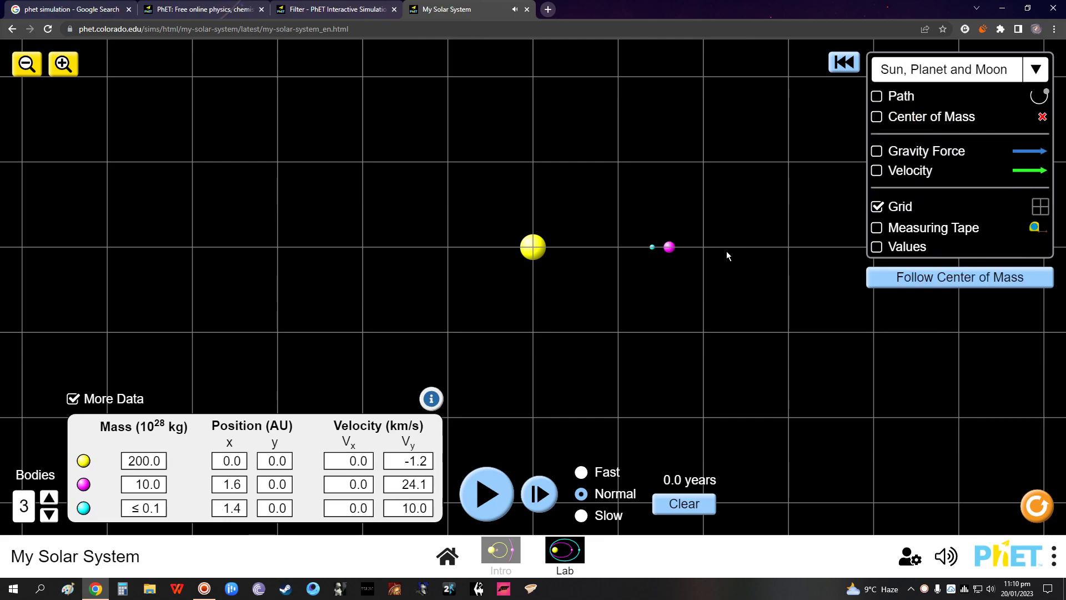
left_click(506, 486)
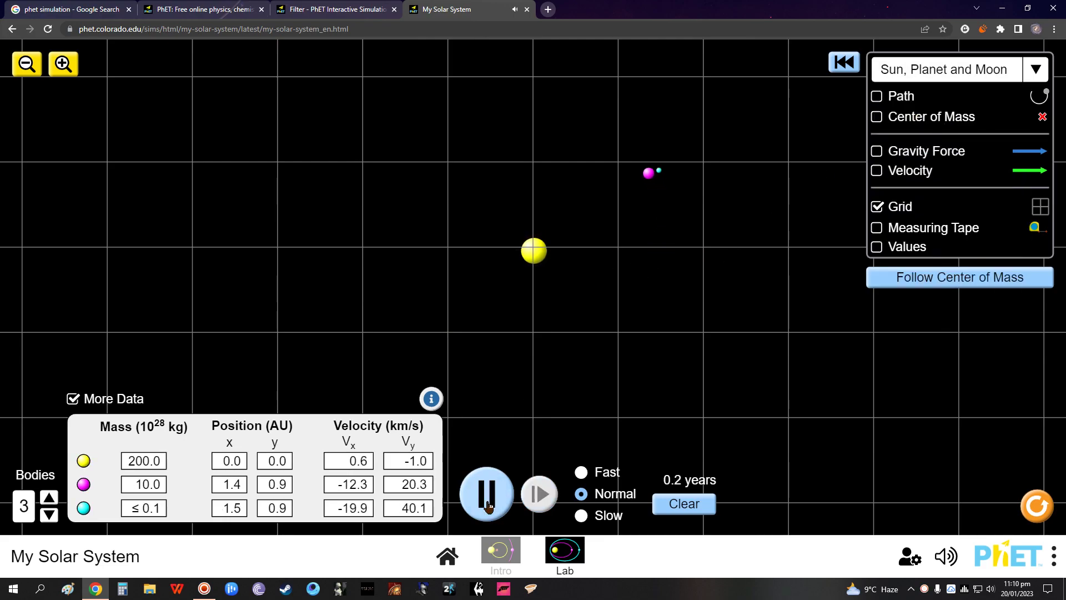